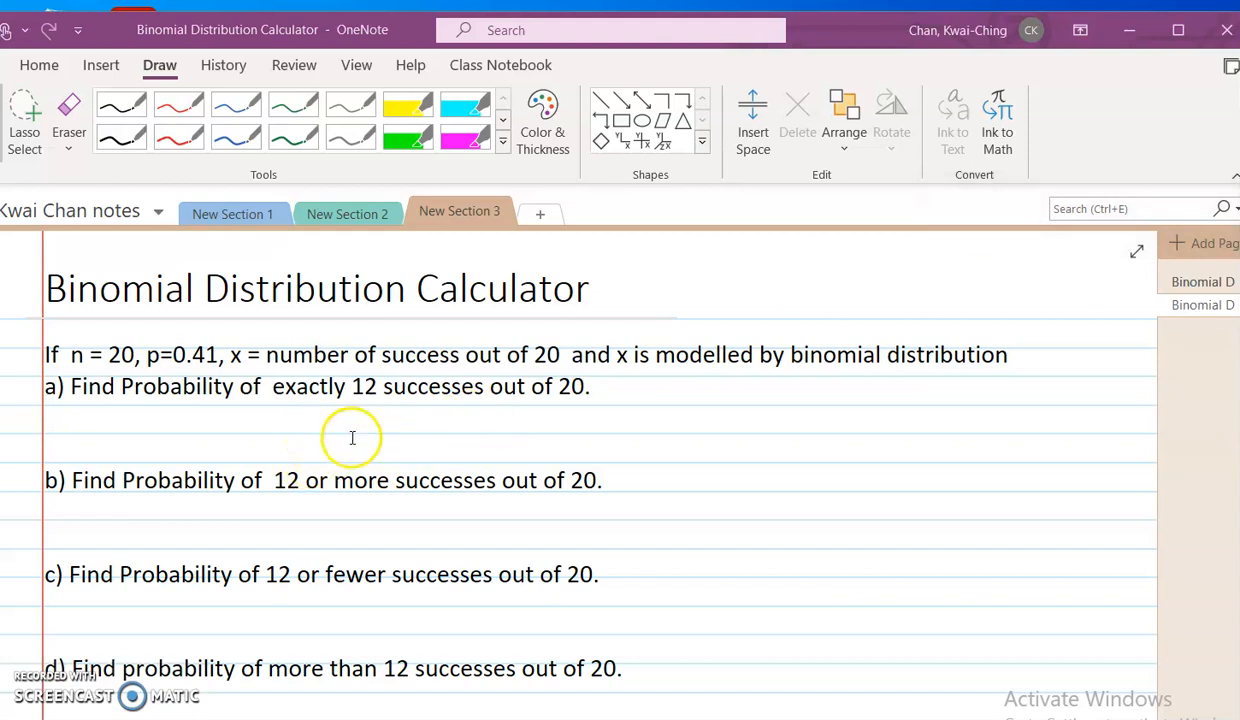
# - Switch to Chrome, search Google for "onlinestatbook binomial calculator" and open OnlineStatBook's Binomial Distribution Calculator
pyautogui.scroll(-2, 354, 434)
pyautogui.scroll(2, 354, 434)
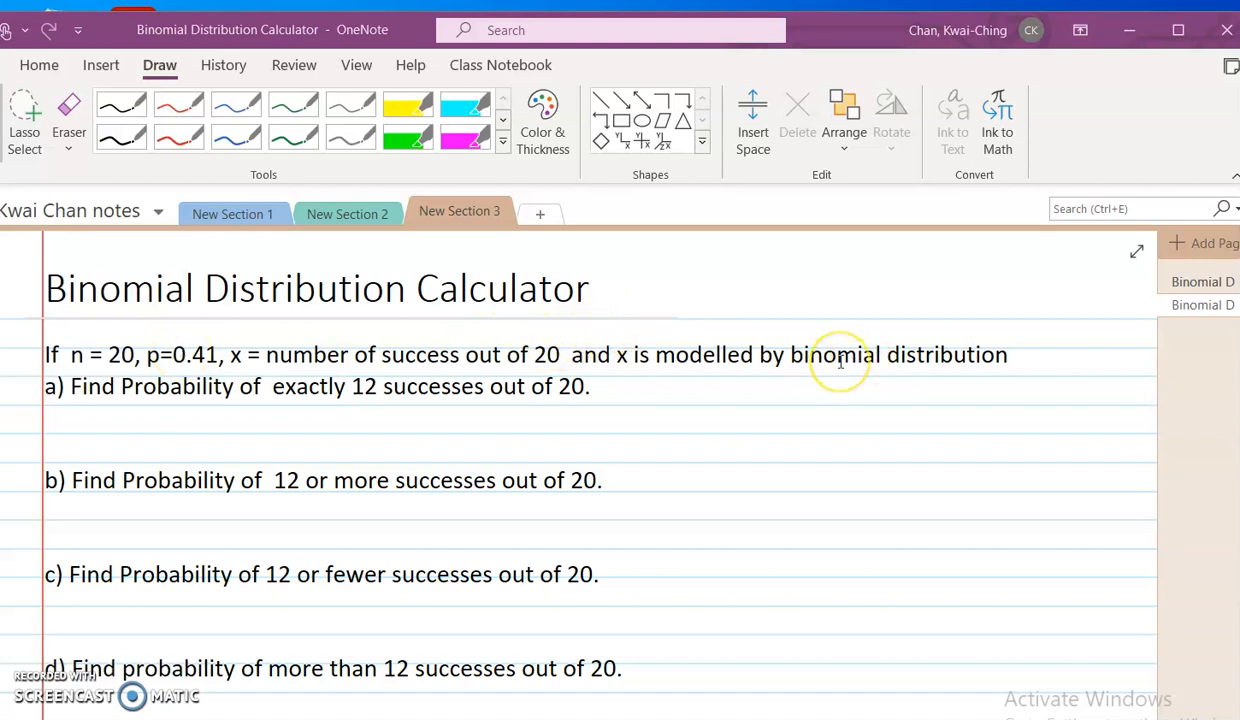
pyautogui.hotkey('alt', 'Tab')
pyautogui.hotkey('alt', 'Tab')
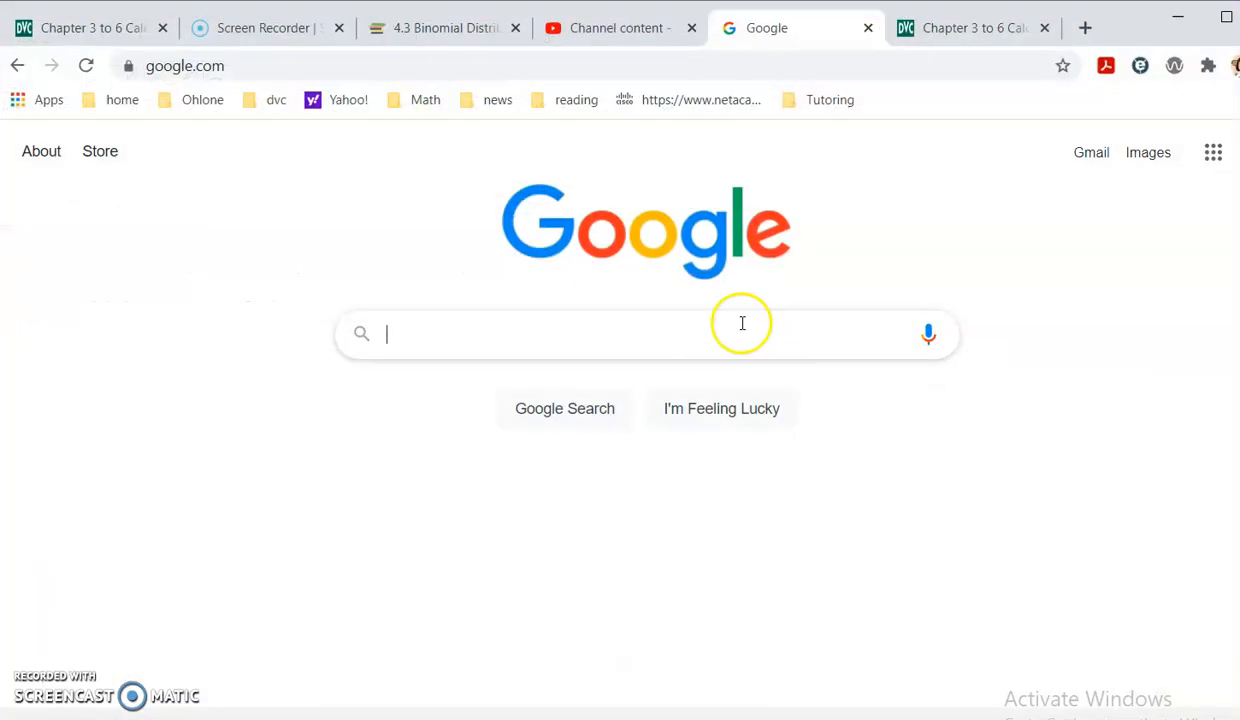
pyautogui.click(486, 328)
pyautogui.write('onlinestat')
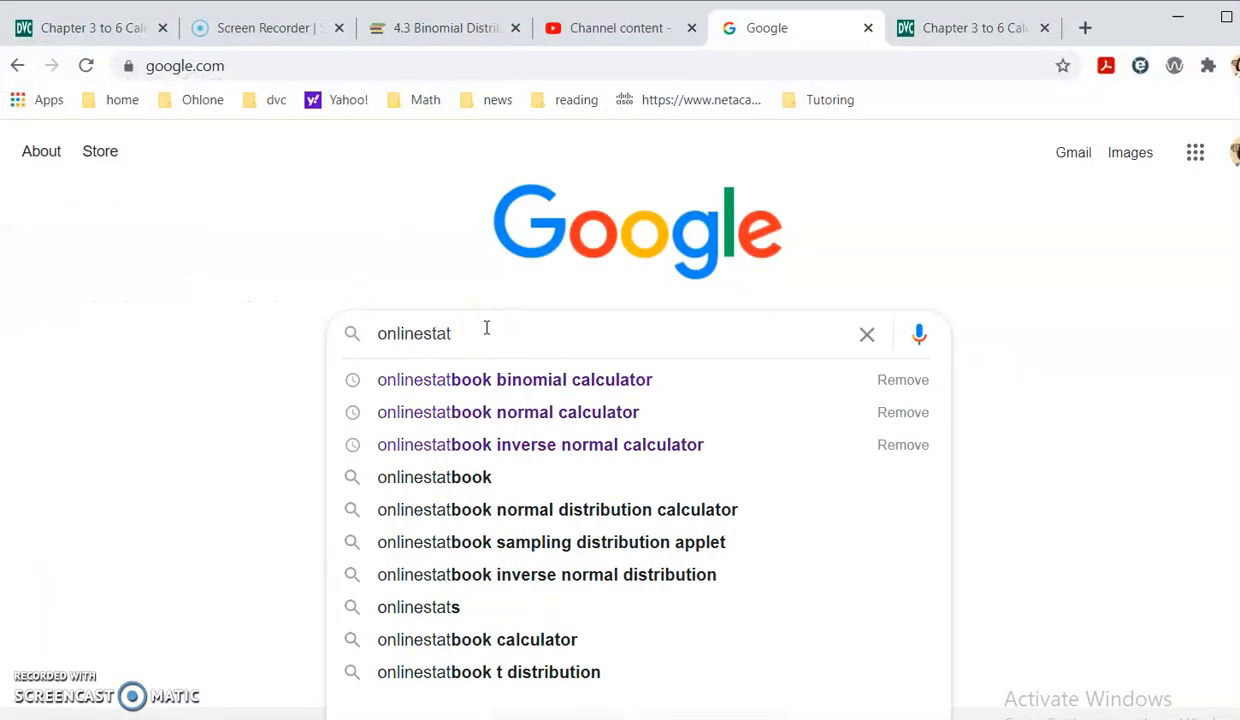
pyautogui.click(498, 383)
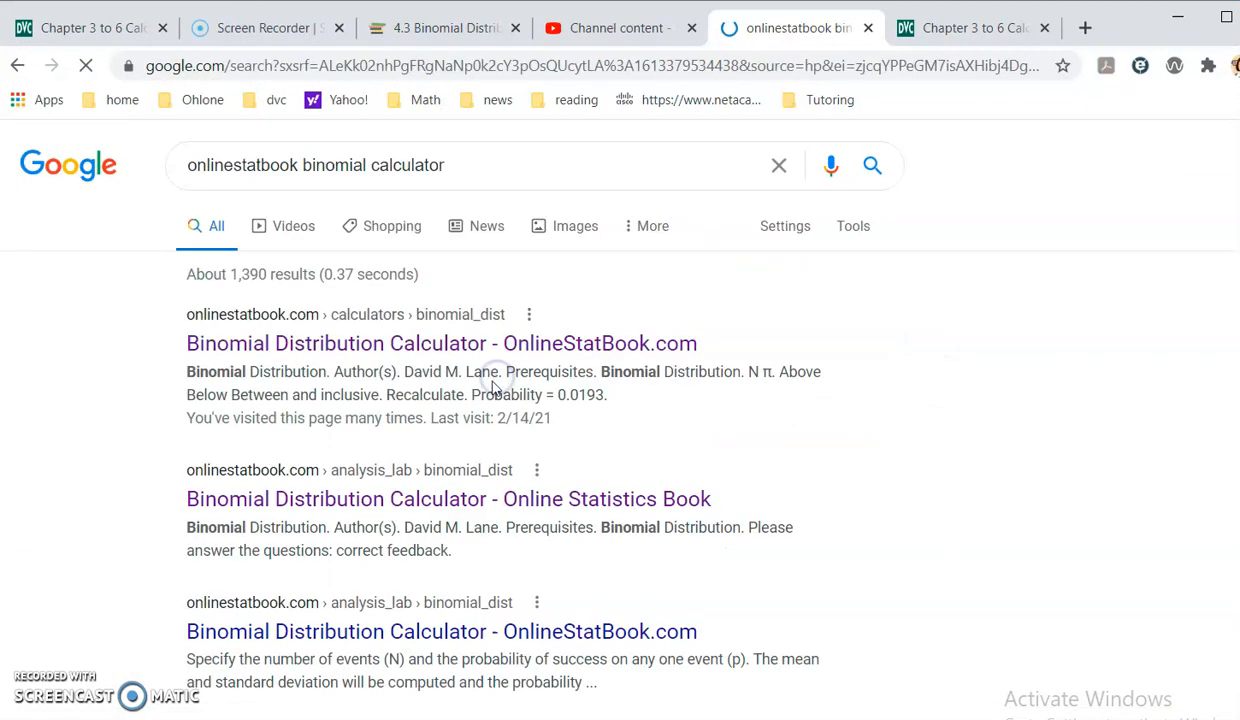
pyautogui.click(480, 347)
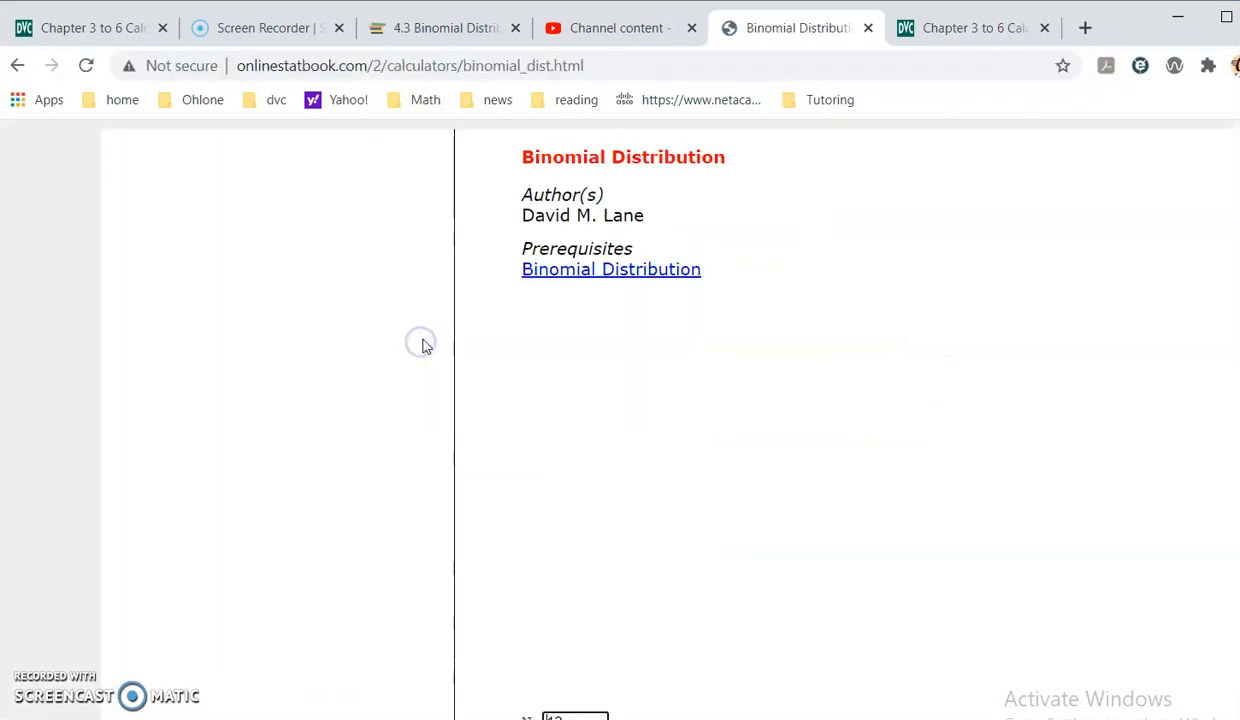
# - Check the given n and p in the OneNote problem and set N to 20 in the binomial calculator
pyautogui.scroll(-2, 900, 450)
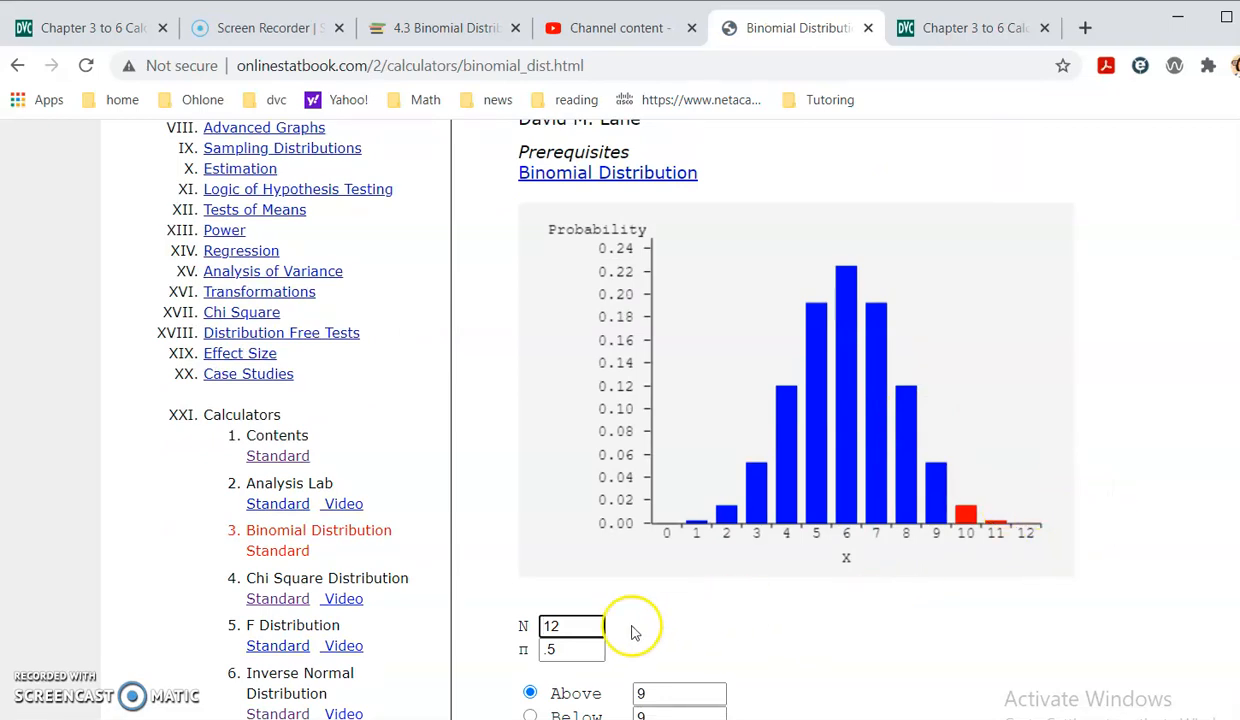
pyautogui.click(556, 627)
pyautogui.click(565, 650)
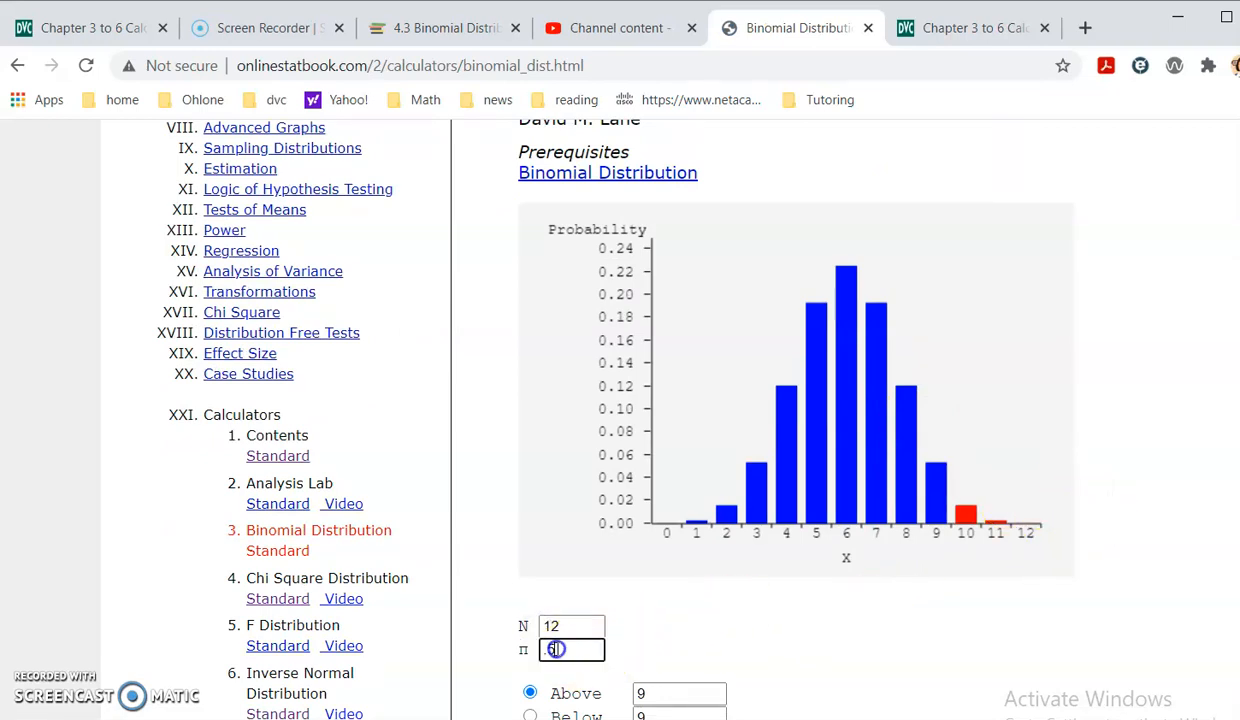
pyautogui.scroll(-1, 565, 635)
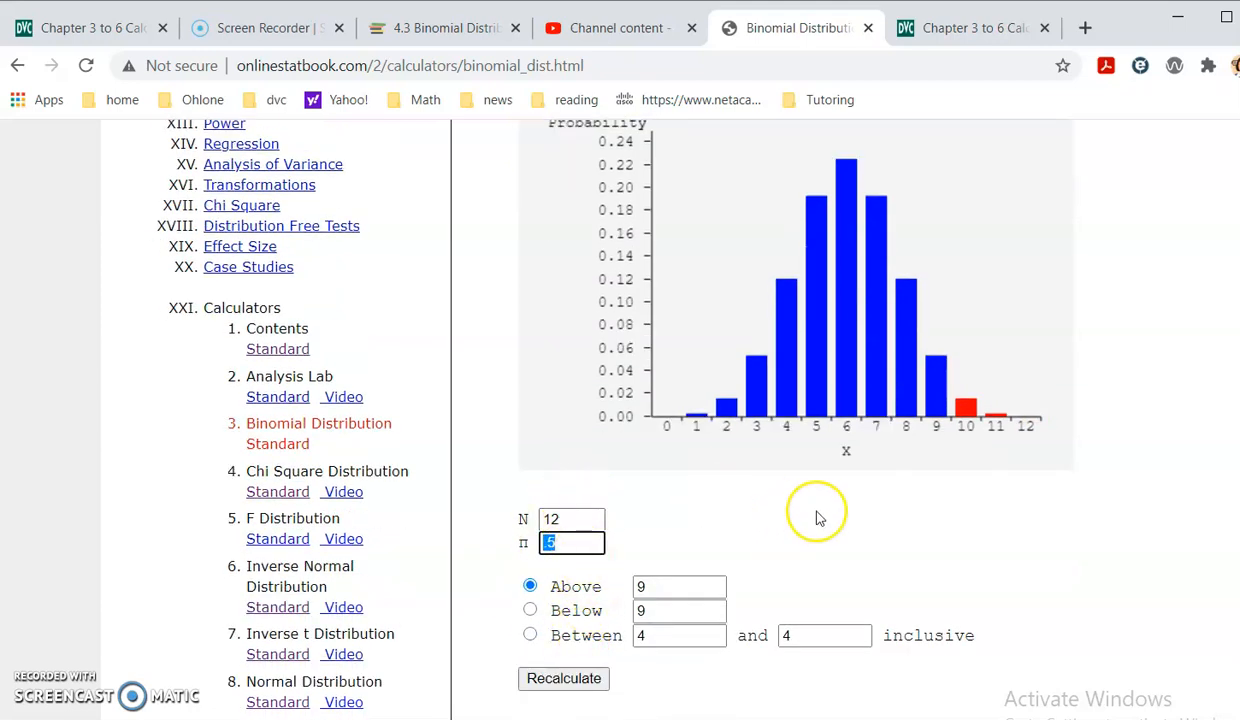
pyautogui.hotkey('alt', 'Tab')
pyautogui.hotkey('alt', 'Tab')
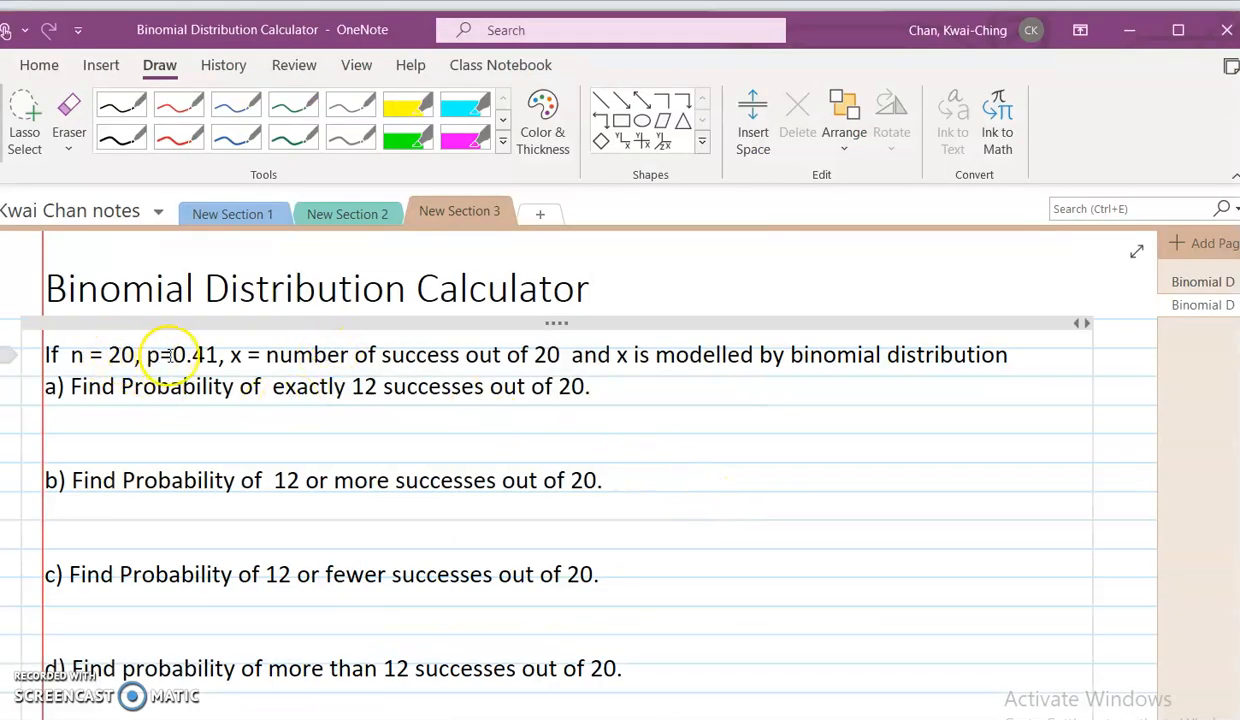
pyautogui.hotkey('alt', 'Tab')
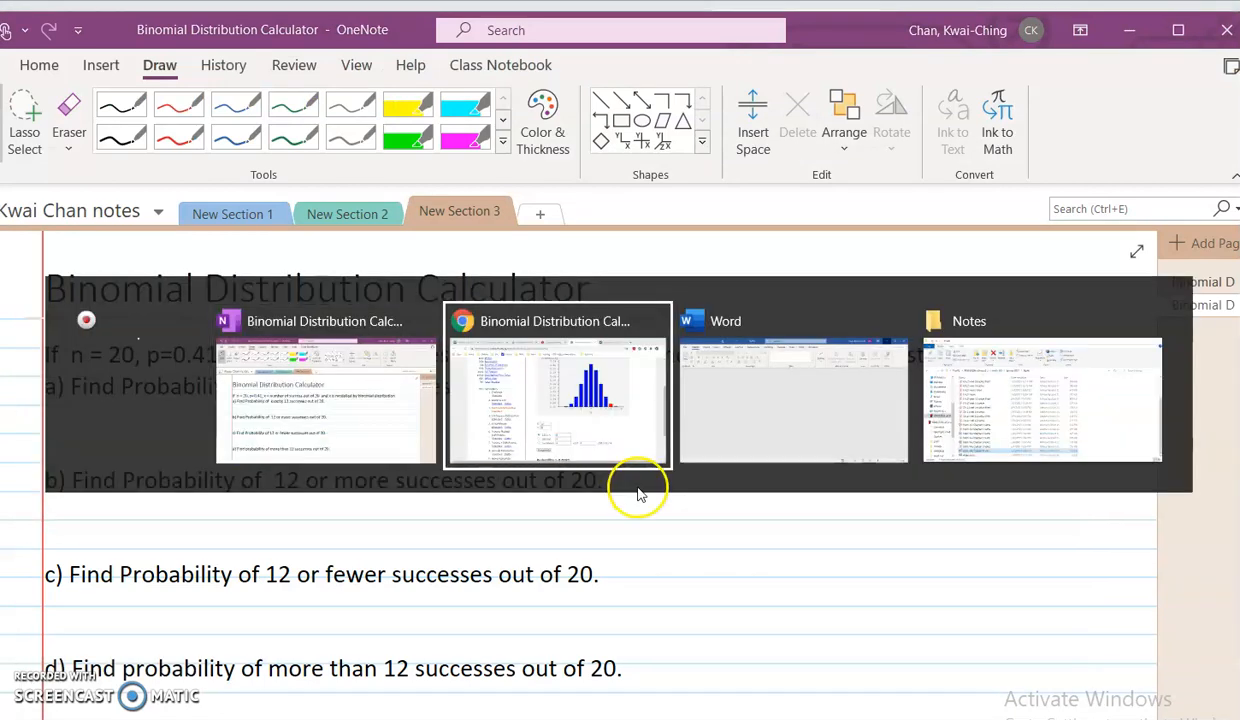
pyautogui.click(517, 516)
pyautogui.write('20')
# - Set the success probability π to 0.41 in the binomial calculator
pyautogui.click(550, 542)
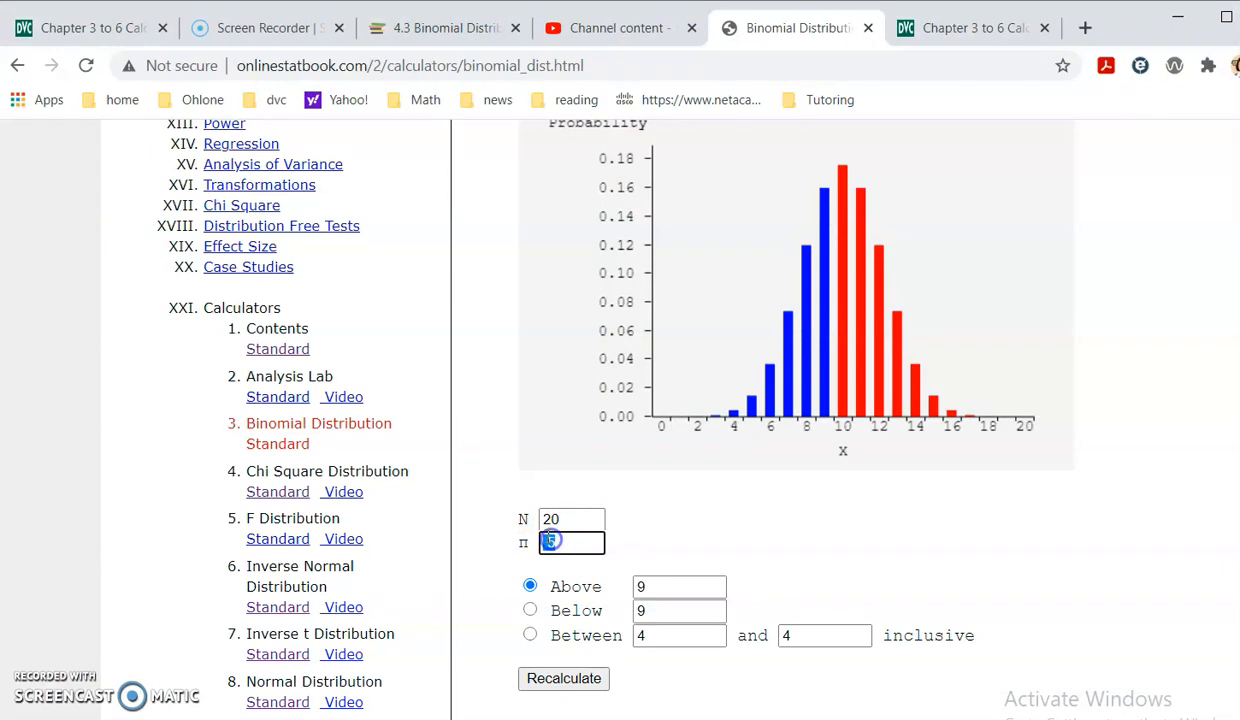
pyautogui.write('0.41')
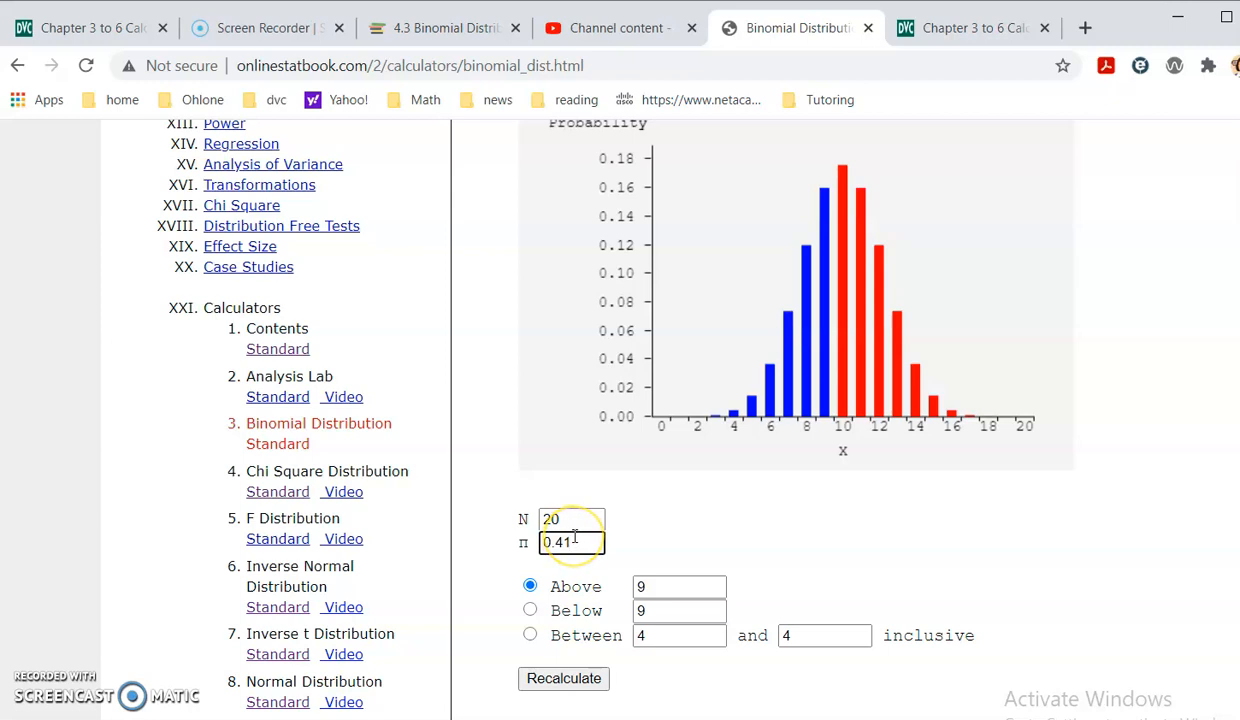
pyautogui.click(580, 543)
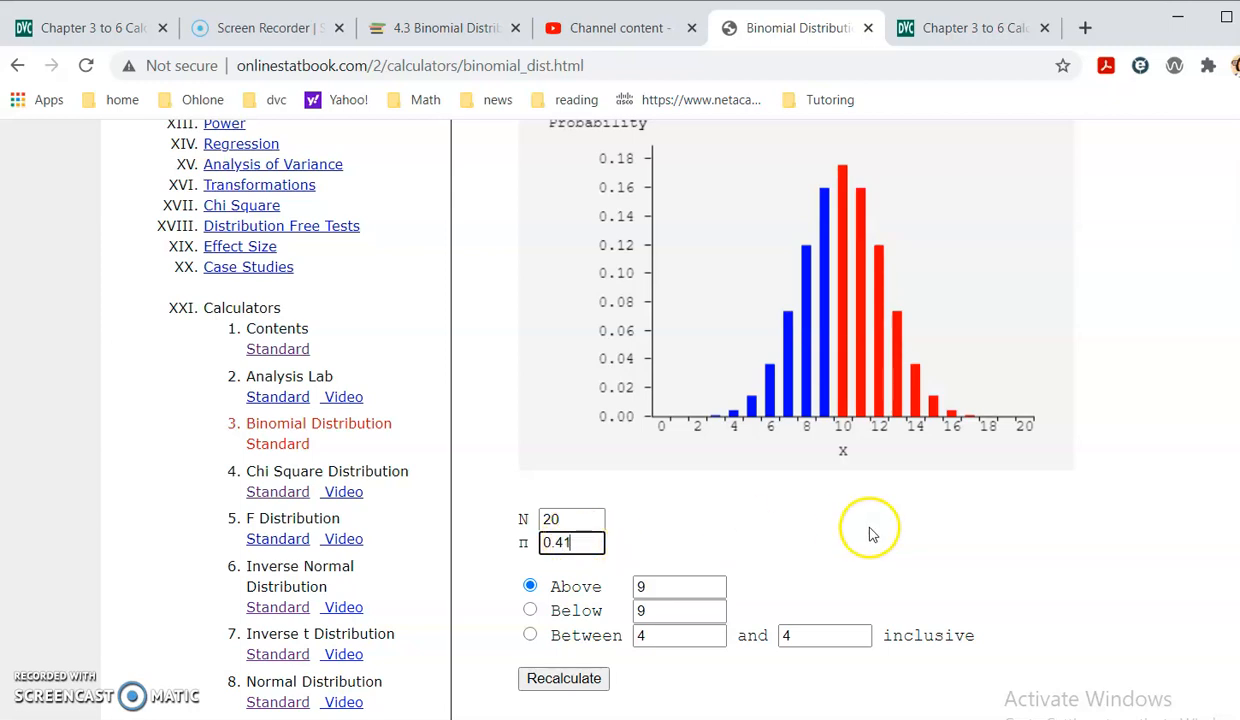
pyautogui.scroll(1, 922, 508)
pyautogui.scroll(-1, 922, 508)
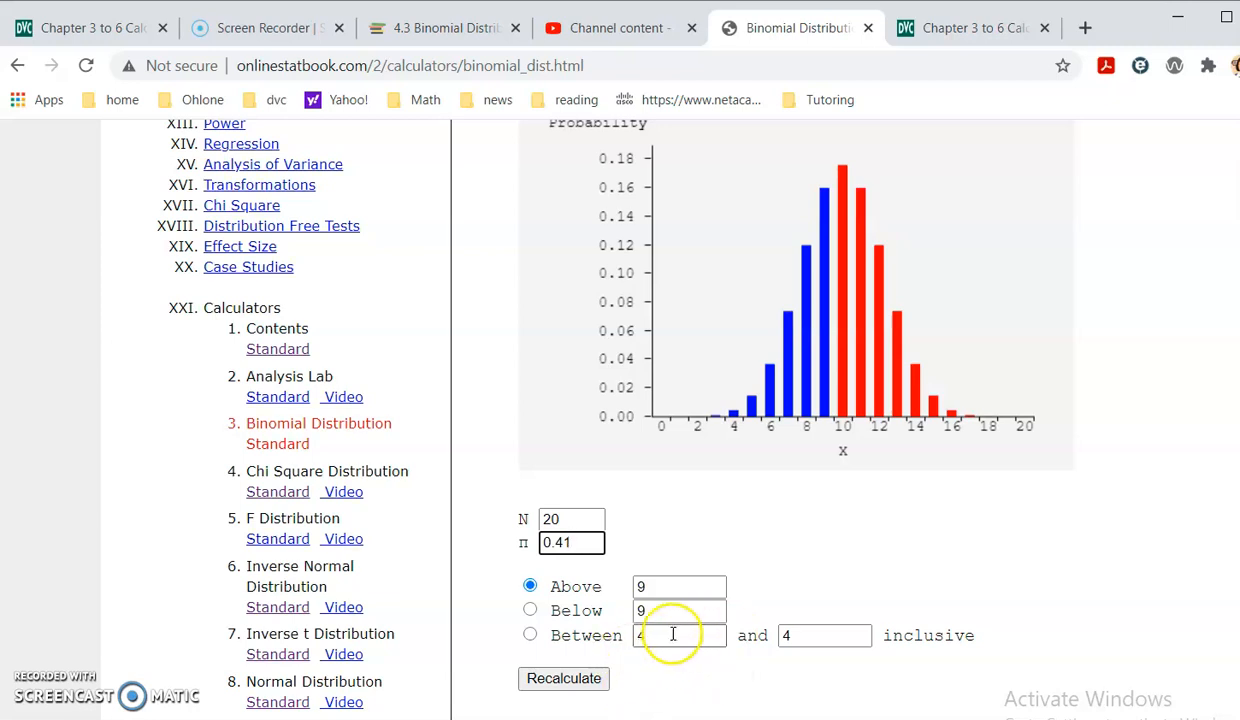
# - Check part a in OneNote and calculate the probability between 12 and 12 inclusive in the calculator
pyautogui.hotkey('alt', 'Tab')
pyautogui.hotkey('alt', 'Tab')
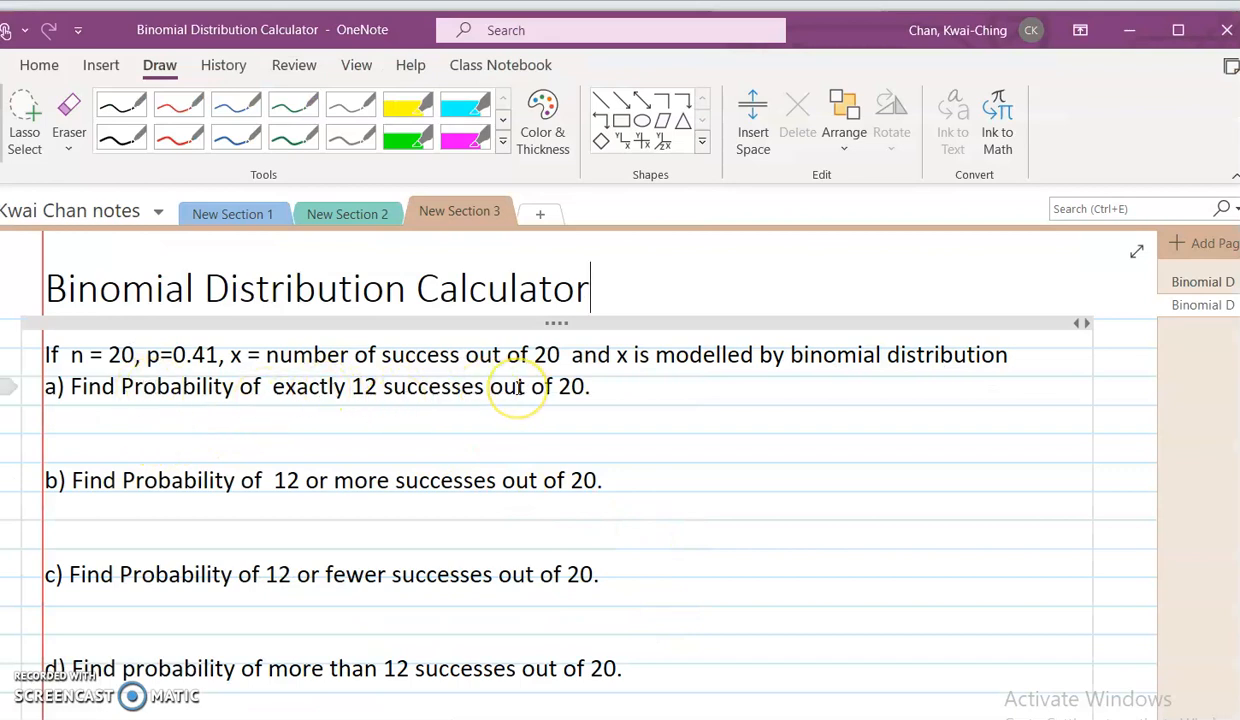
pyautogui.hotkey('alt', 'Tab')
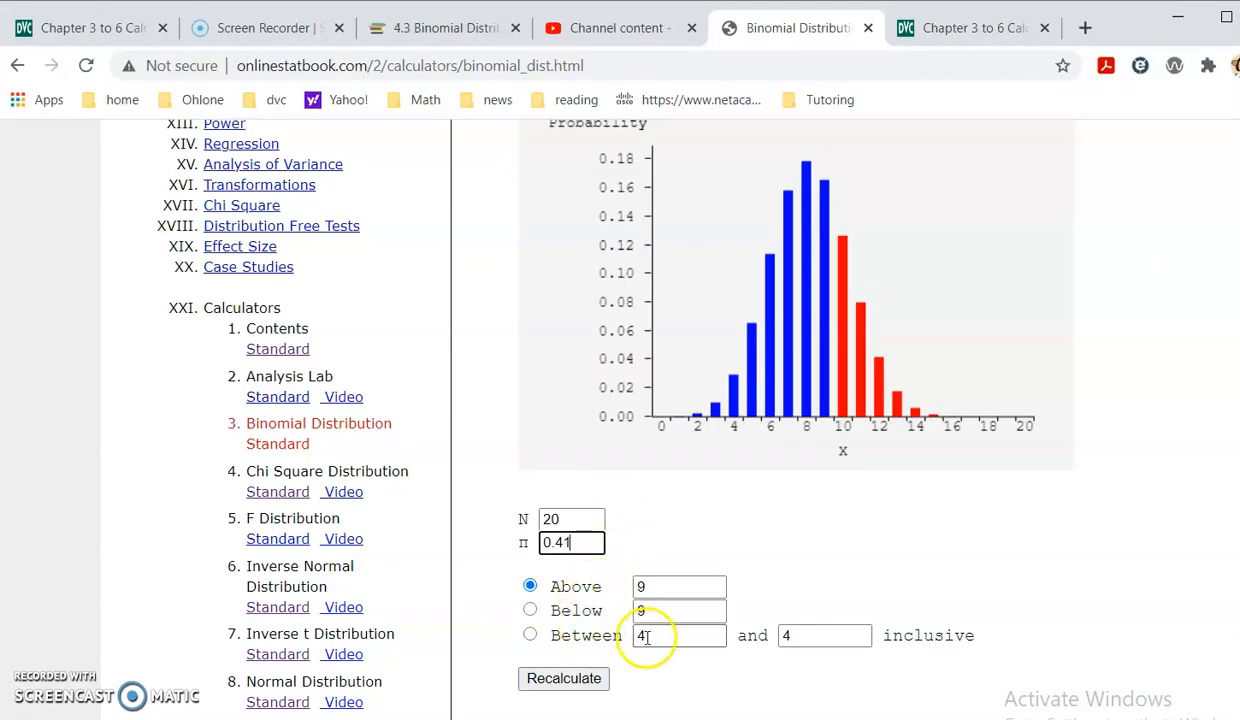
pyautogui.doubleClick(810, 635)
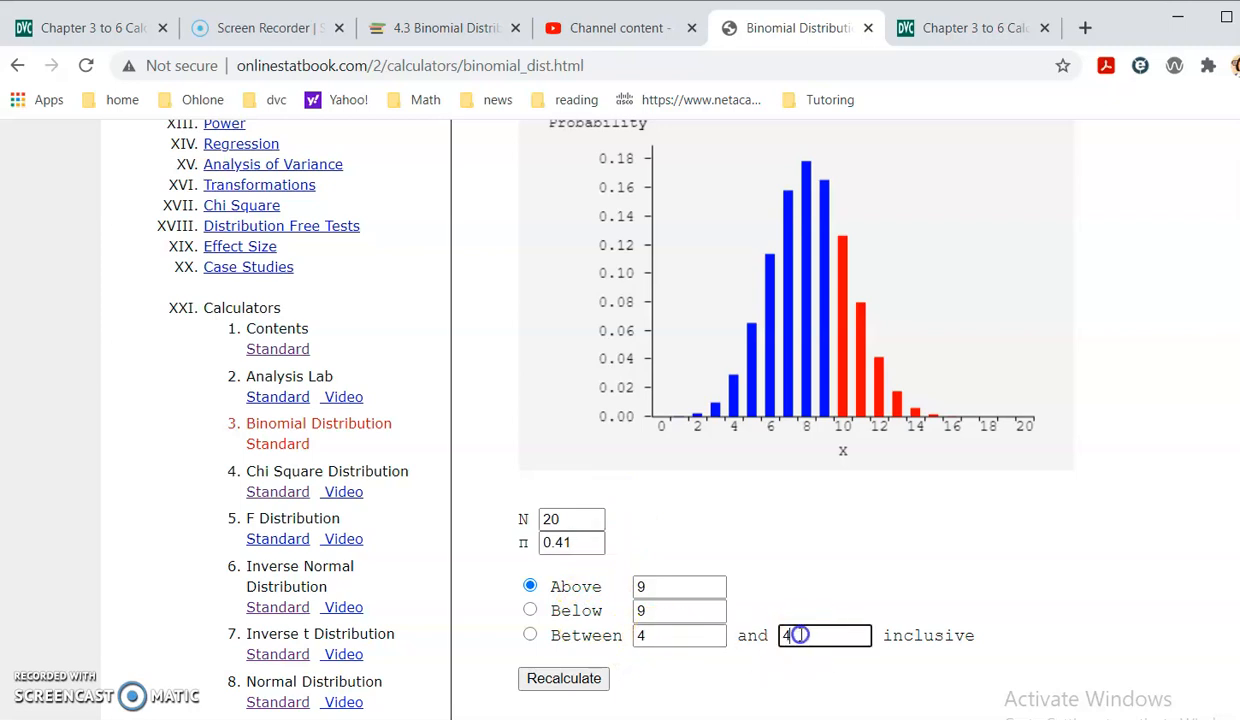
pyautogui.doubleClick(650, 635)
pyautogui.write('12')
pyautogui.doubleClick(808, 634)
pyautogui.write('12')
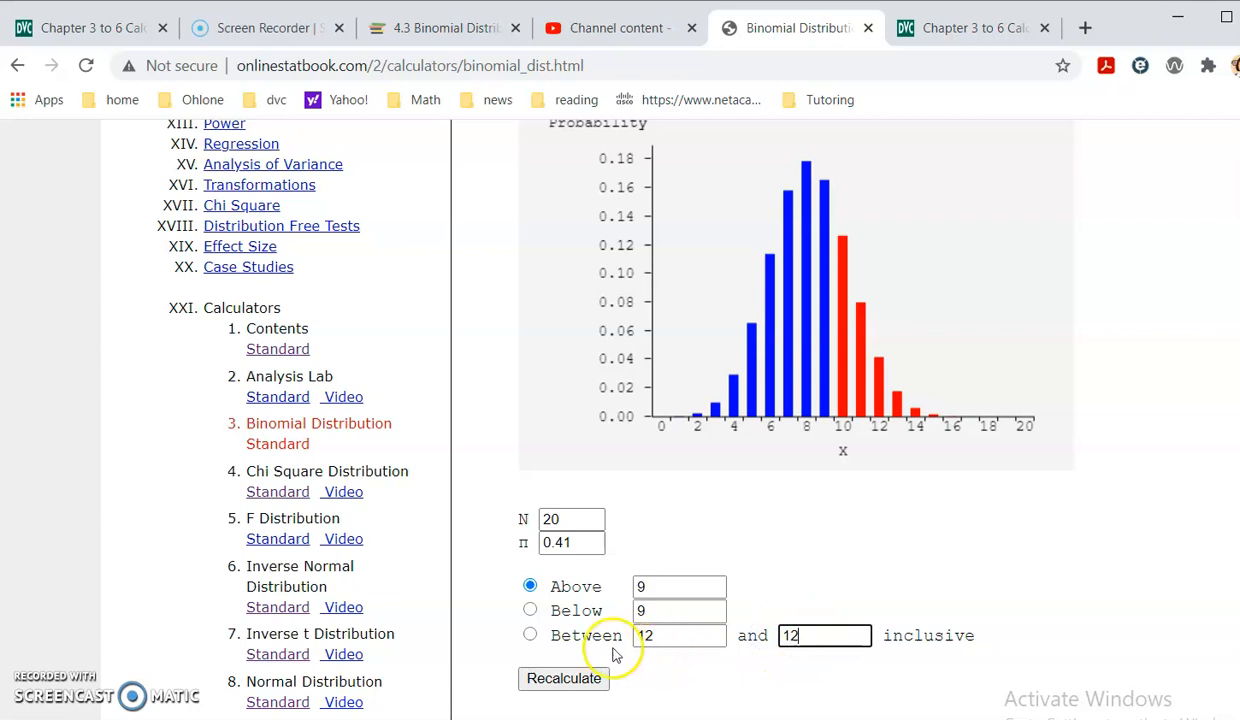
pyautogui.click(531, 637)
pyautogui.scroll(-1, 620, 500)
pyautogui.click(565, 572)
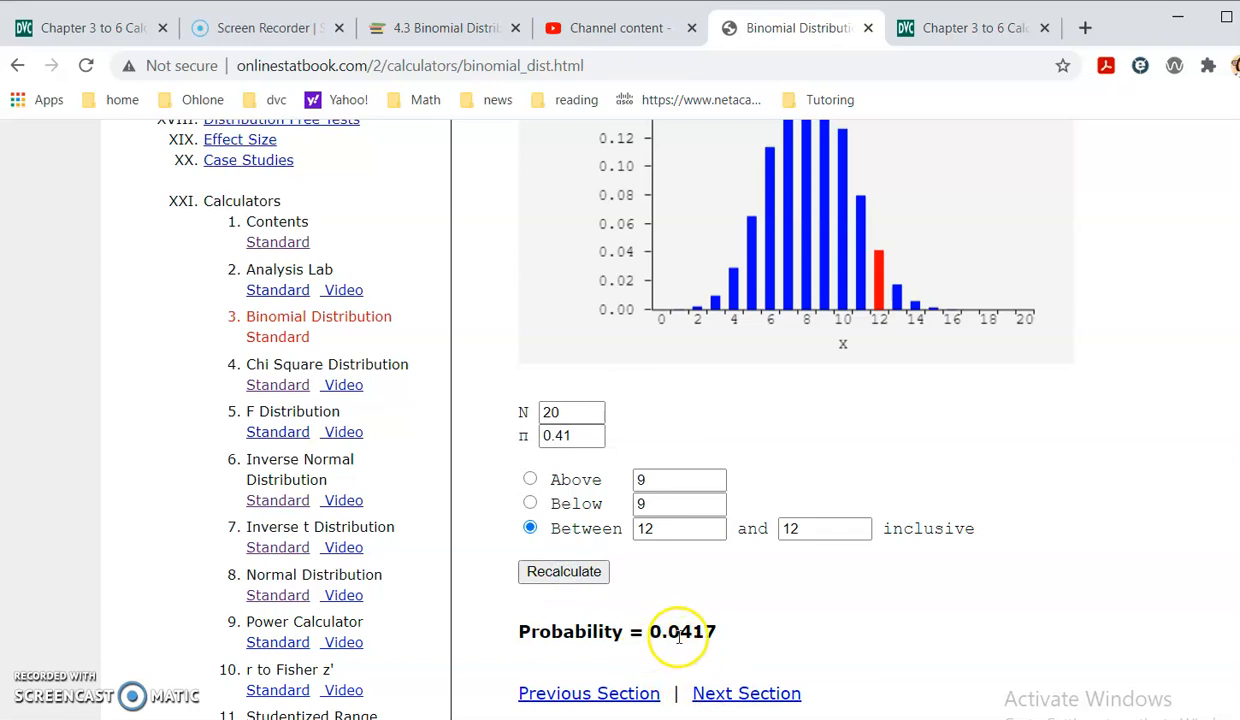
# - Write "Between 12 and 12 P( x = 12) = 0.0417" under part a in OneNote, checking the calculator's result
pyautogui.hotkey('alt', 'Tab')
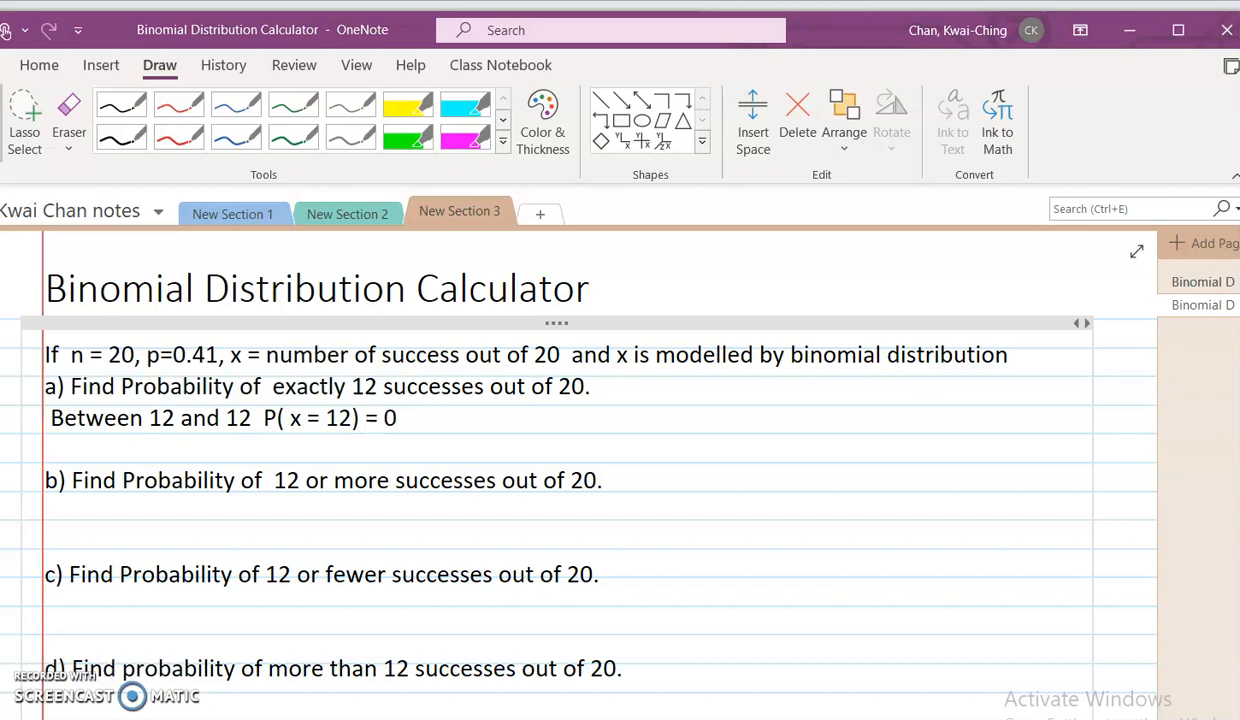
pyautogui.write('0')
pyautogui.hotkey('alt', 'Tab')
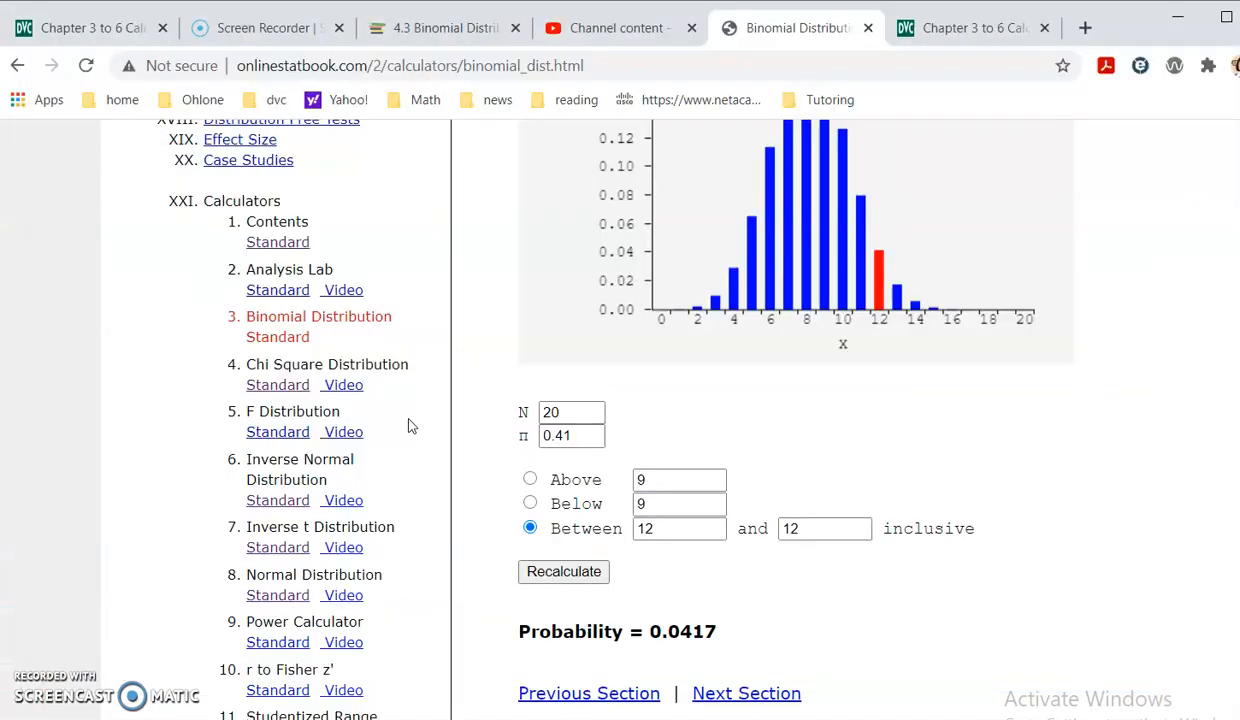
pyautogui.hotkey('alt', 'Tab')
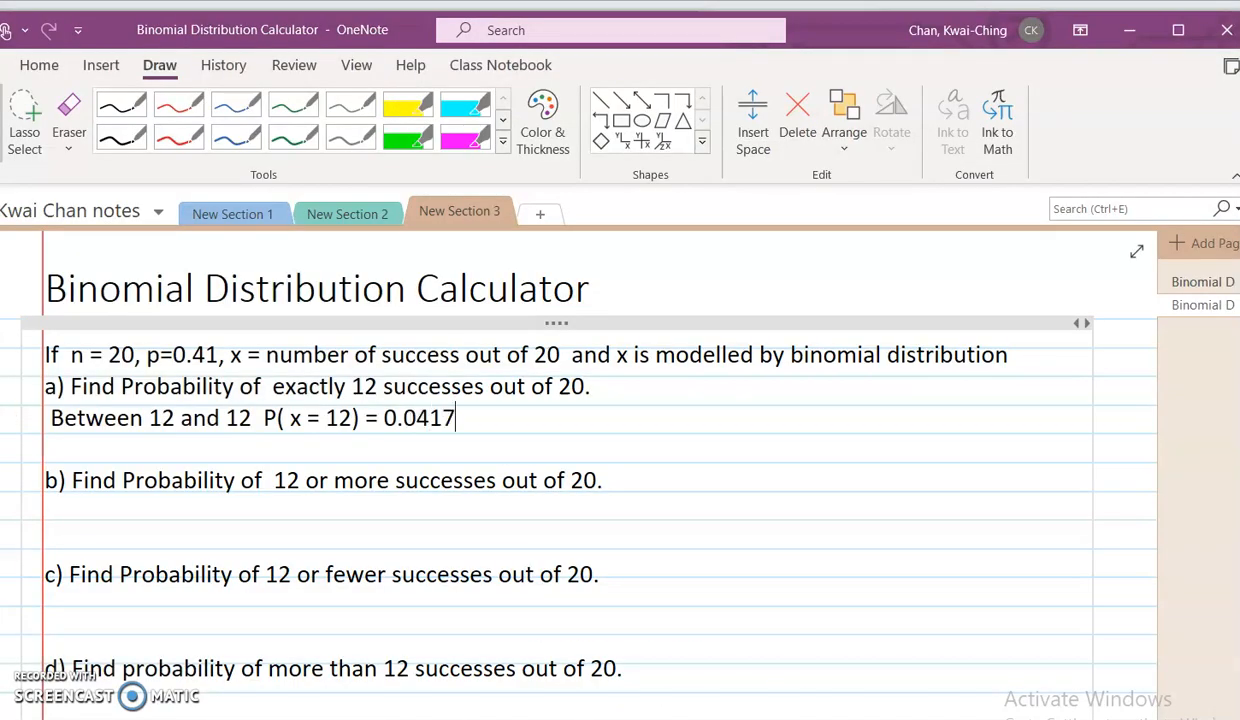
pyautogui.click(1196, 282)
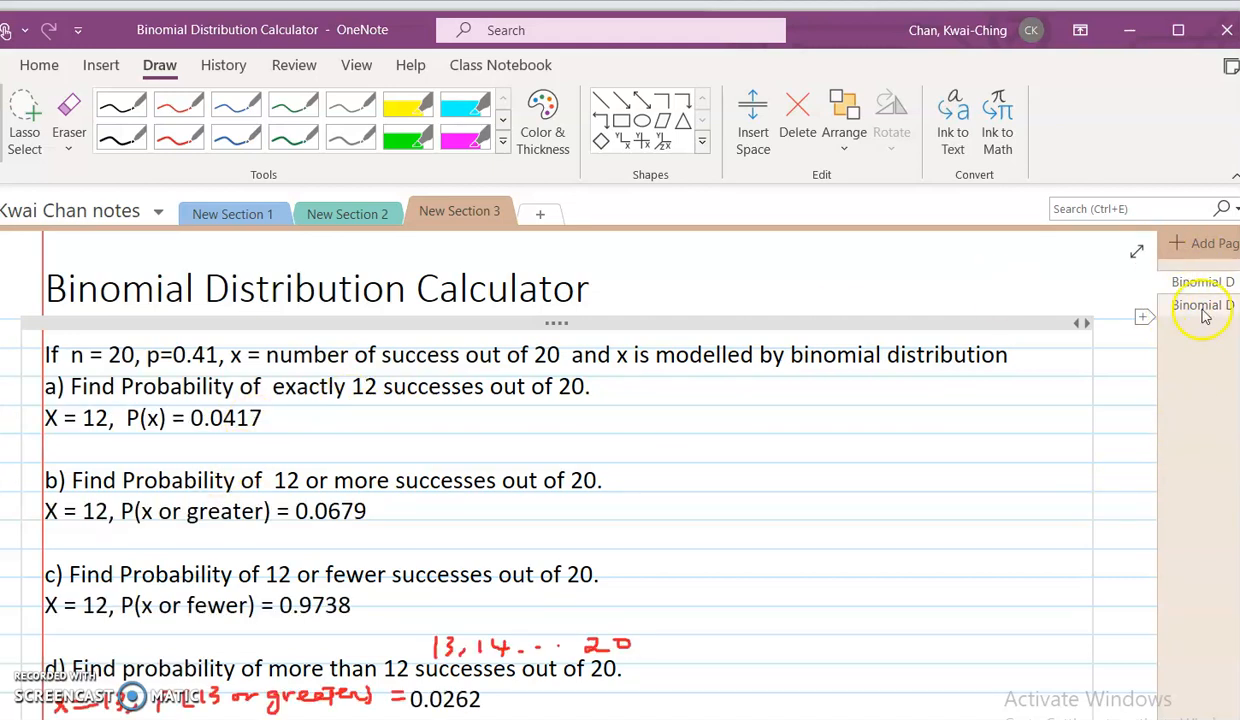
pyautogui.click(1184, 310)
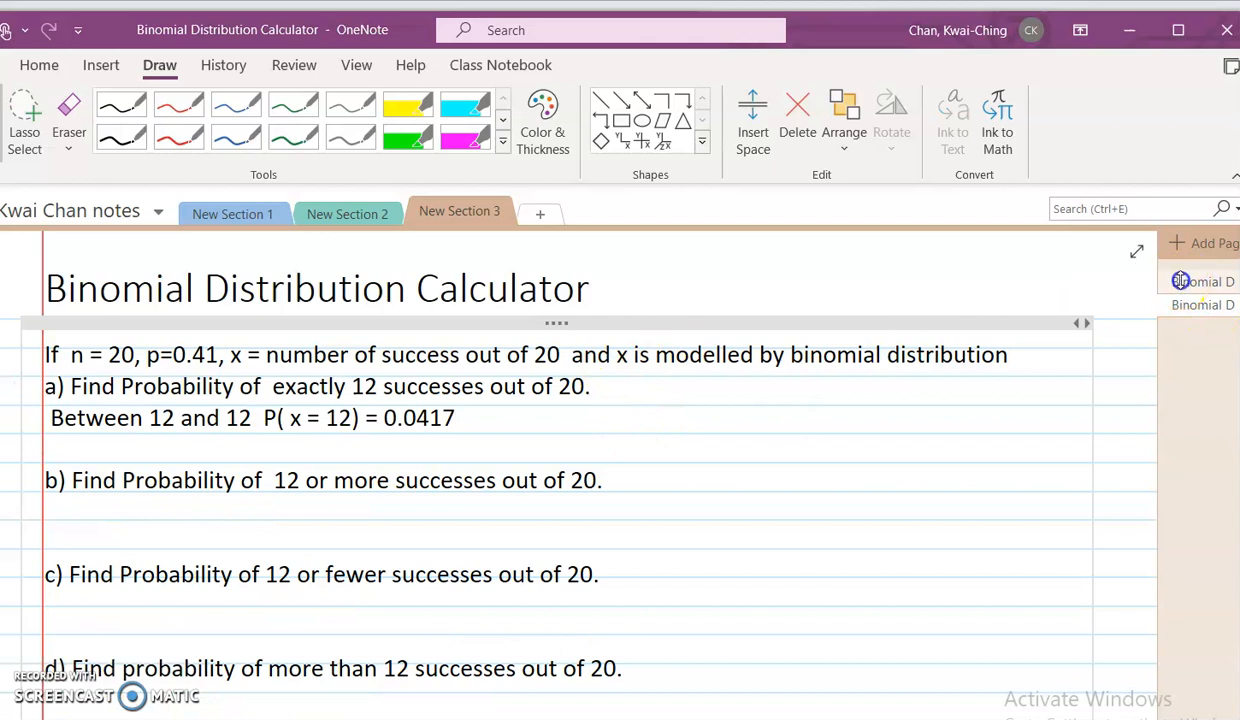
pyautogui.click(1183, 287)
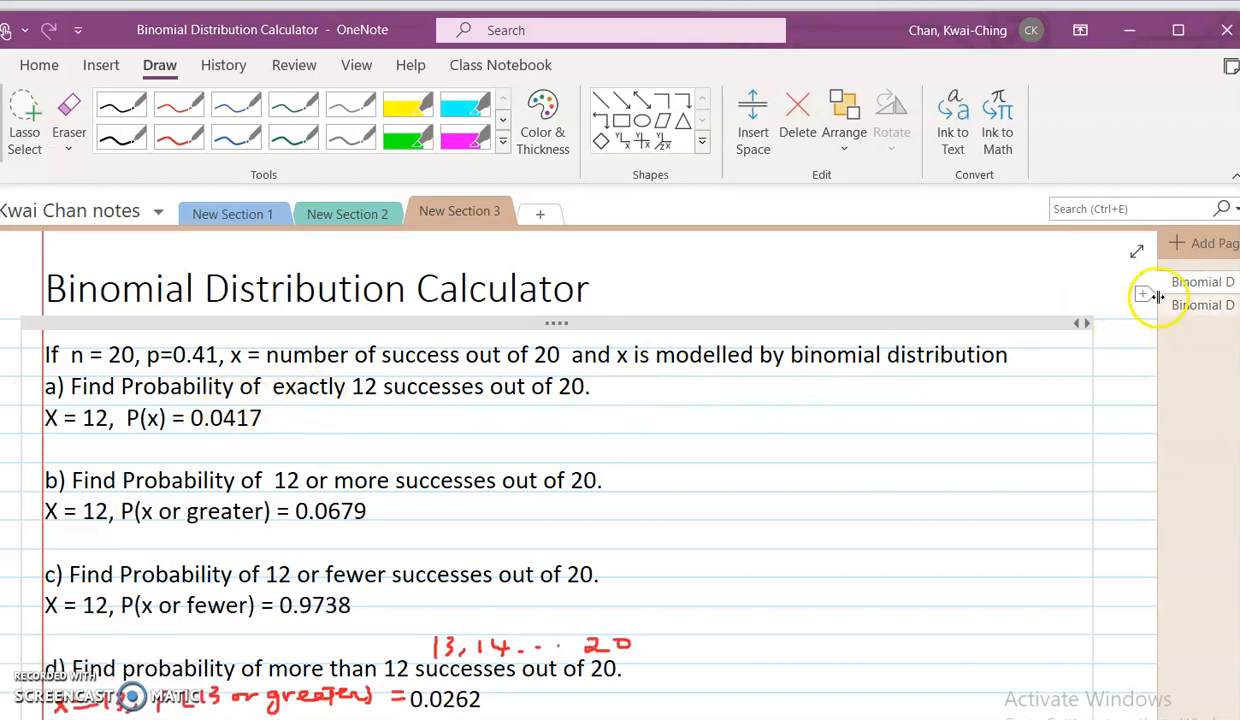
pyautogui.click(1158, 302)
# - Place the cursor under part b in OneNote, and in the Chrome calculator compute the probability above 12
pyautogui.click(201, 514)
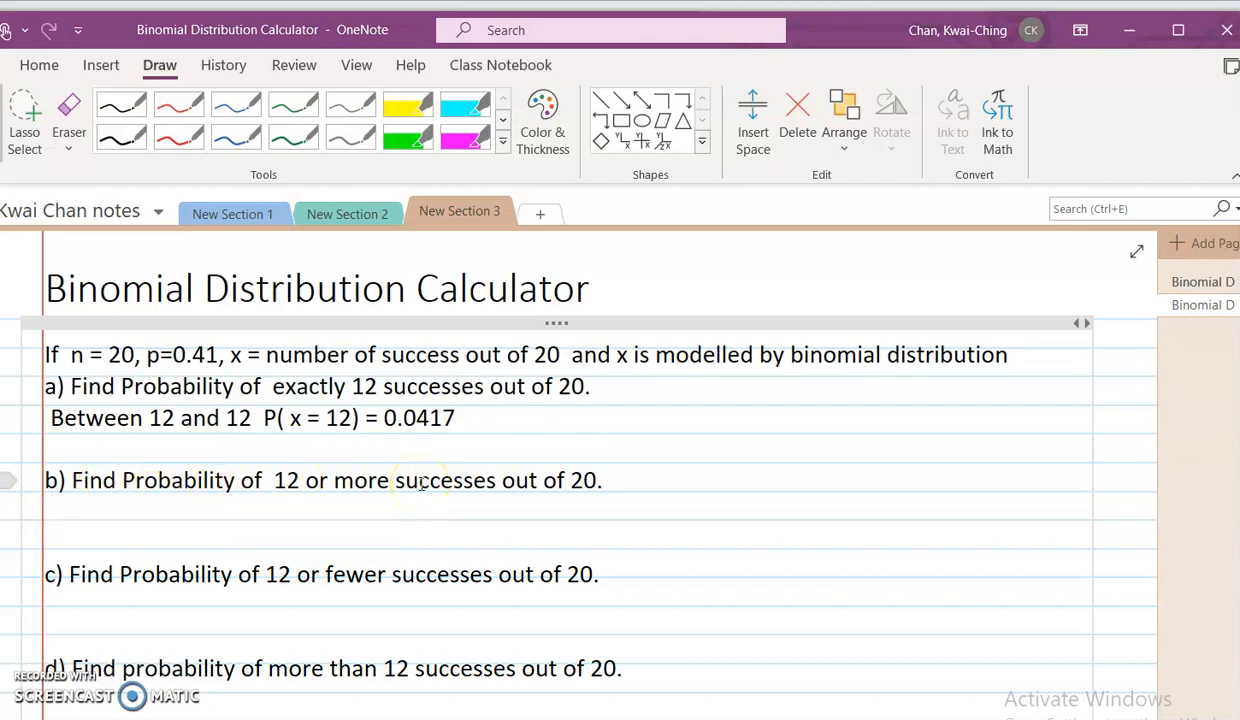
pyautogui.hotkey('alt', 'Tab')
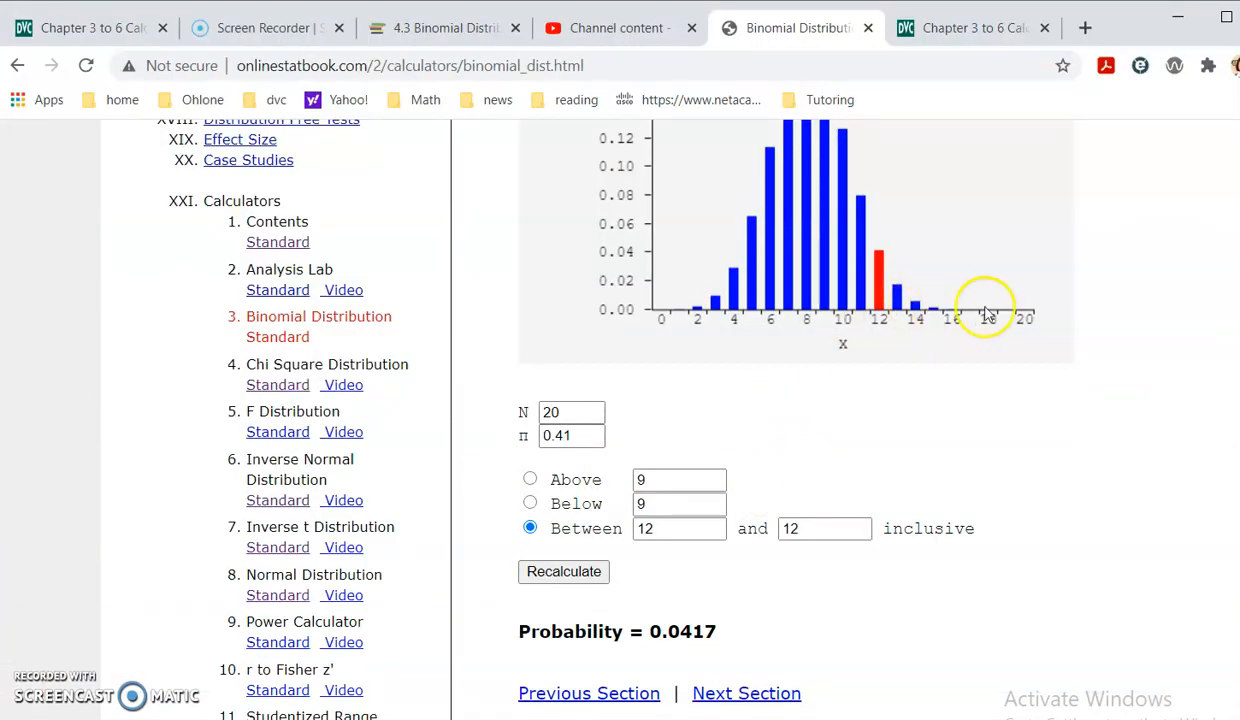
pyautogui.click(530, 479)
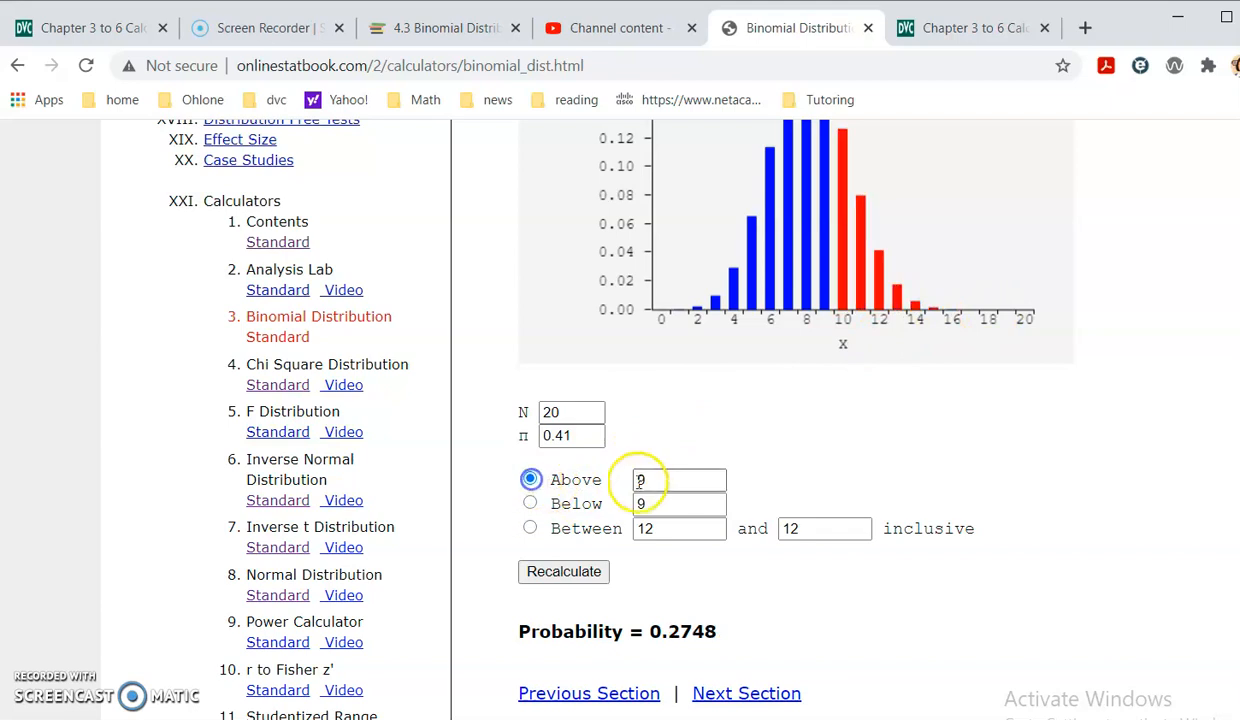
pyautogui.moveTo(664, 484); pyautogui.dragTo(620, 479)
pyautogui.write('12')
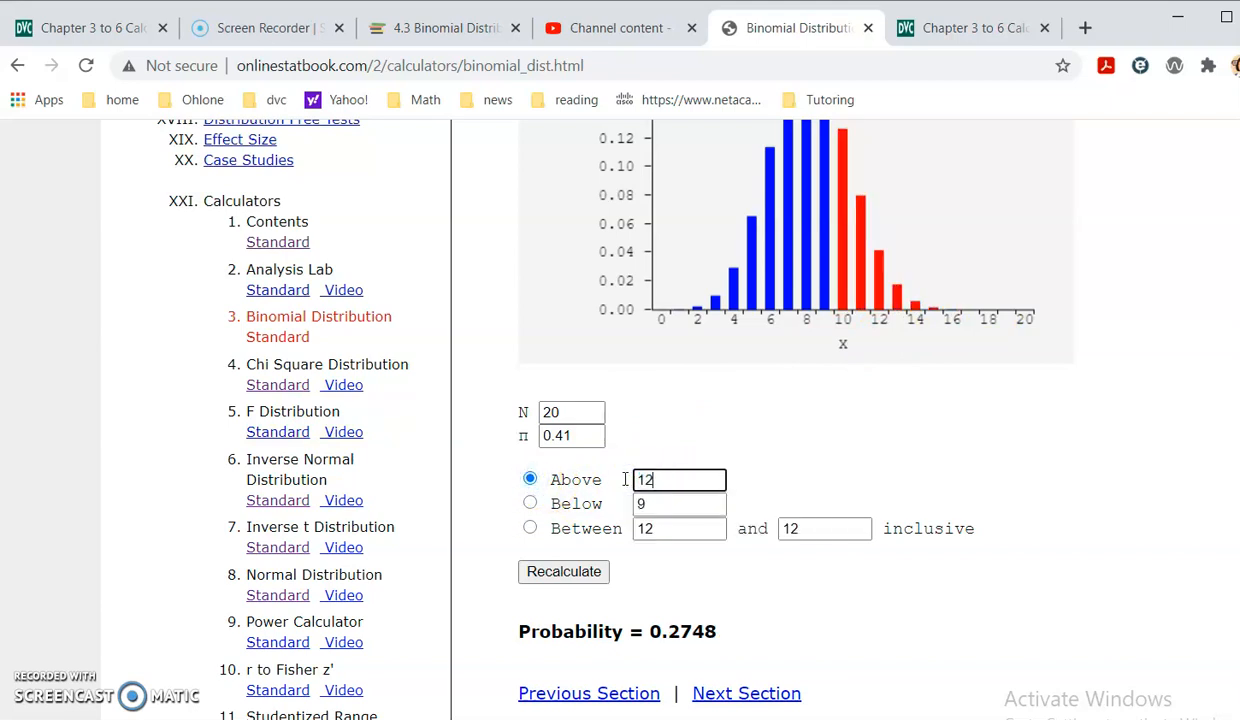
pyautogui.click(563, 571)
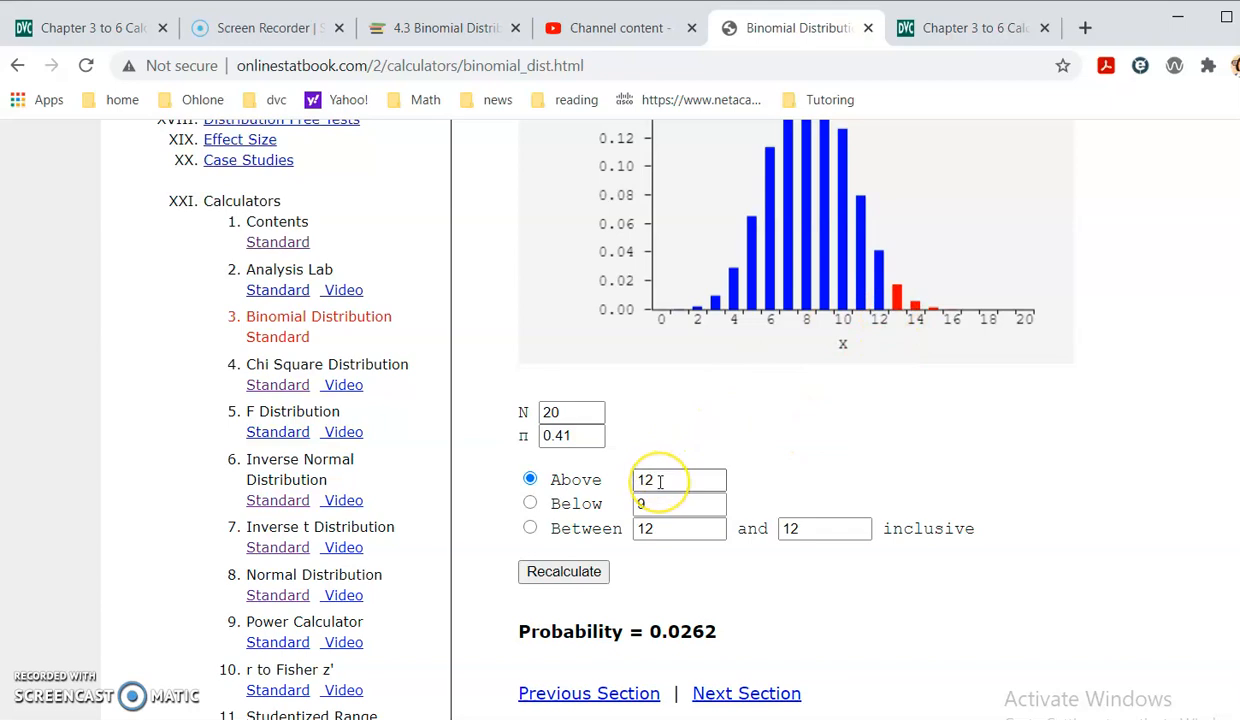
# - Change the Above limit to 11 and recalculate the probability for part b
pyautogui.moveTo(660, 481); pyautogui.dragTo(631, 481)
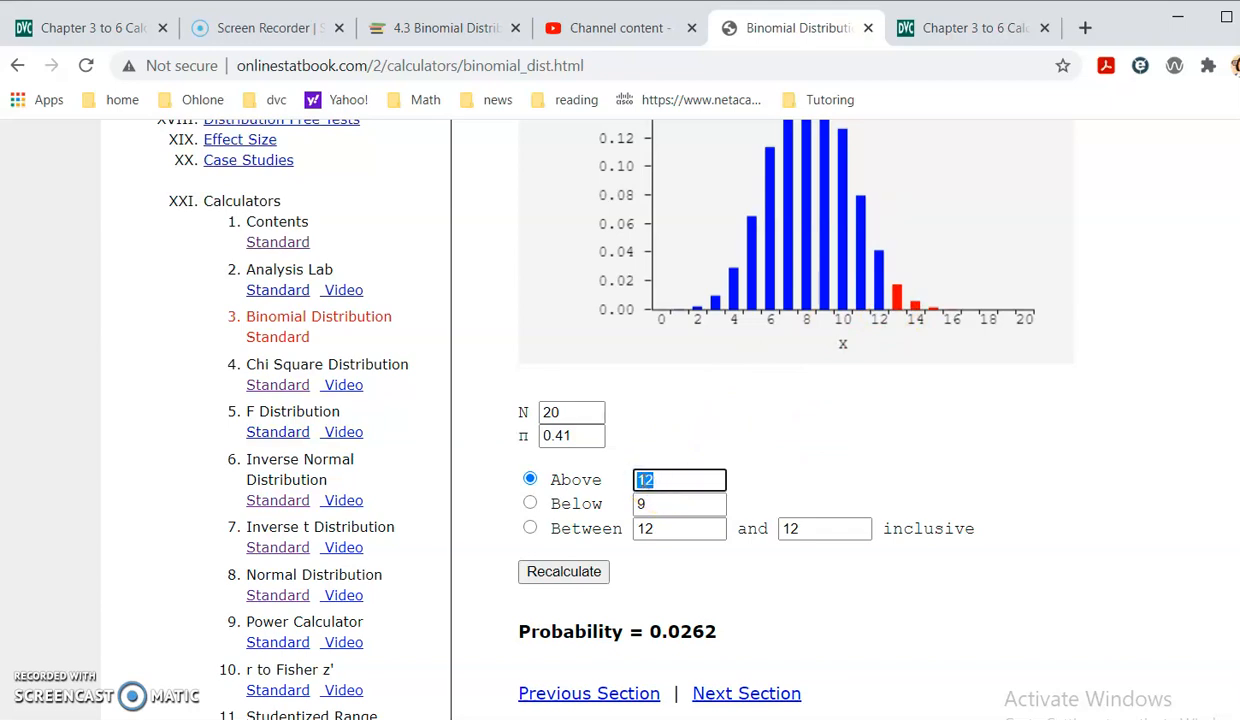
pyautogui.write('11')
pyautogui.click(585, 571)
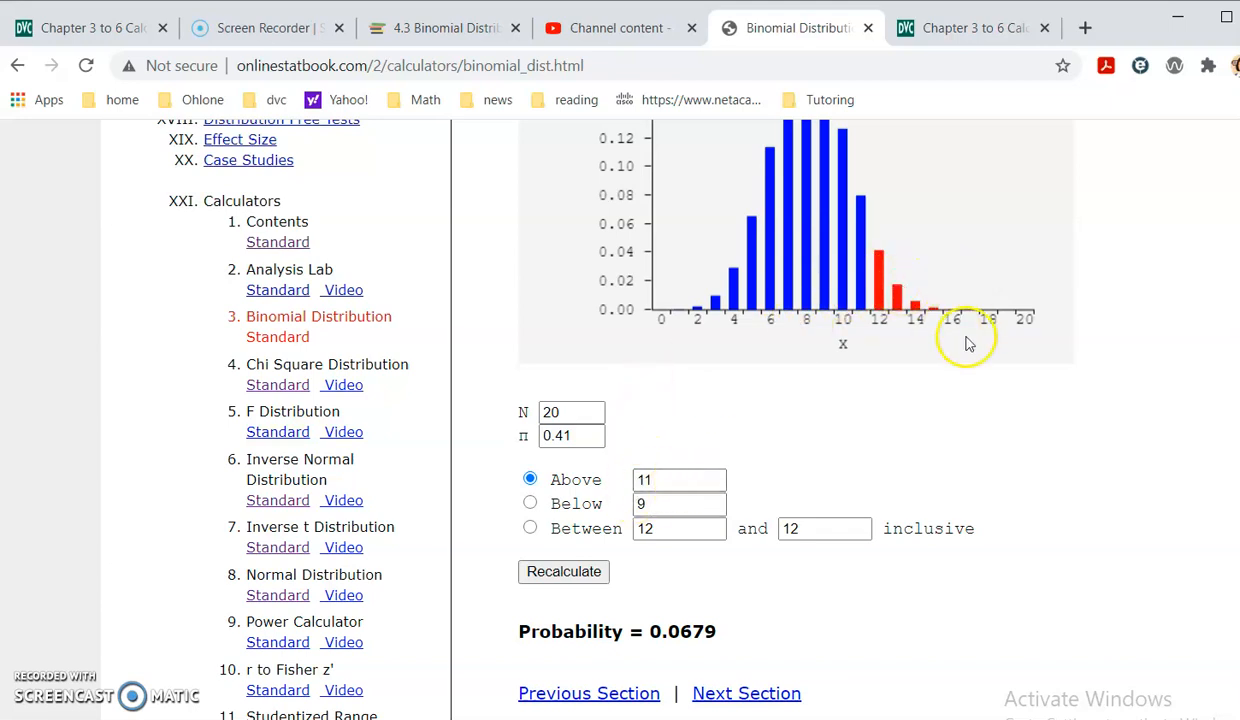
# - Write "select above 11 P( 12 or more ) =0.0679" under part b in OneNote and compare it with the other page's answer
pyautogui.hotkey('alt', 'Tab')
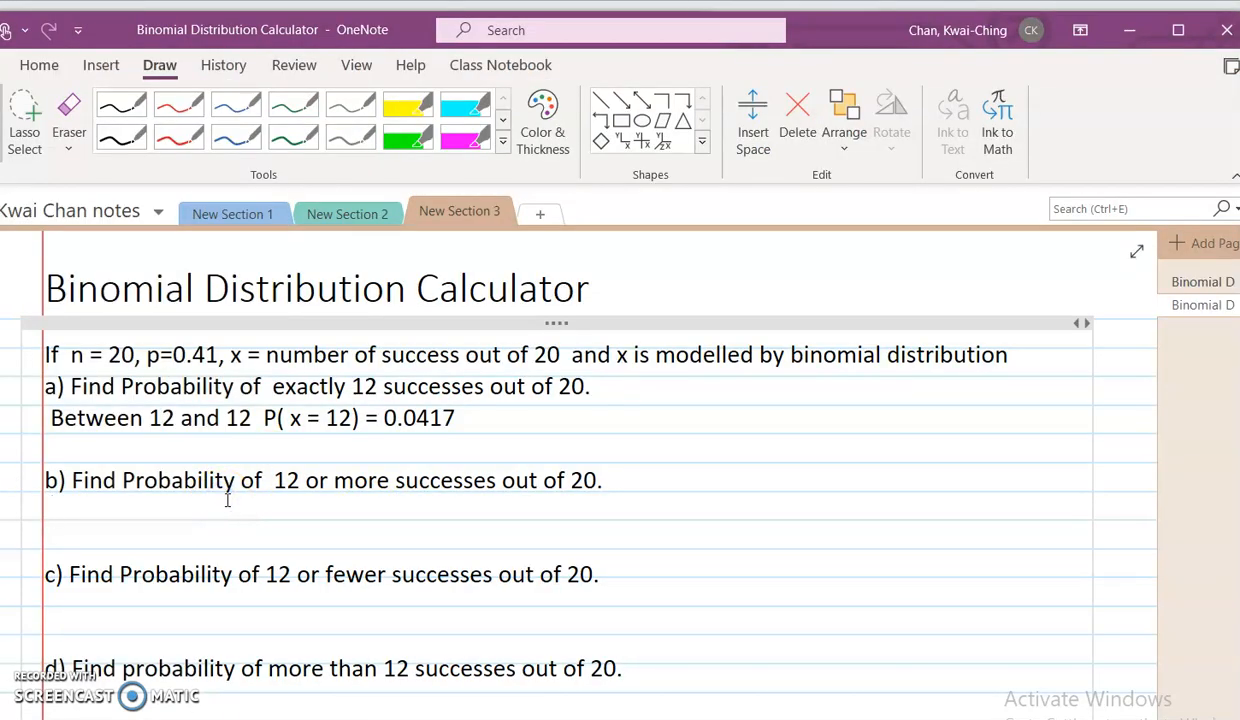
pyautogui.write('select above 11 P( 12 or more ) =')
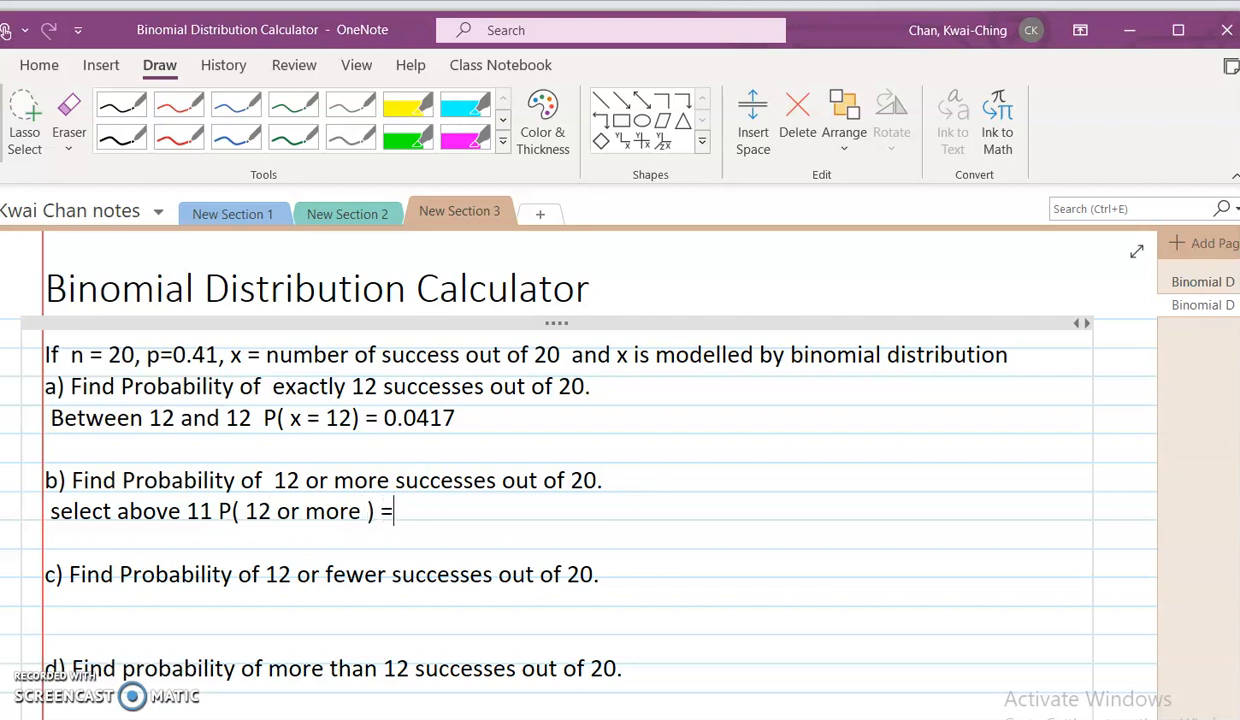
pyautogui.hotkey('alt', 'Tab')
pyautogui.click(590, 572)
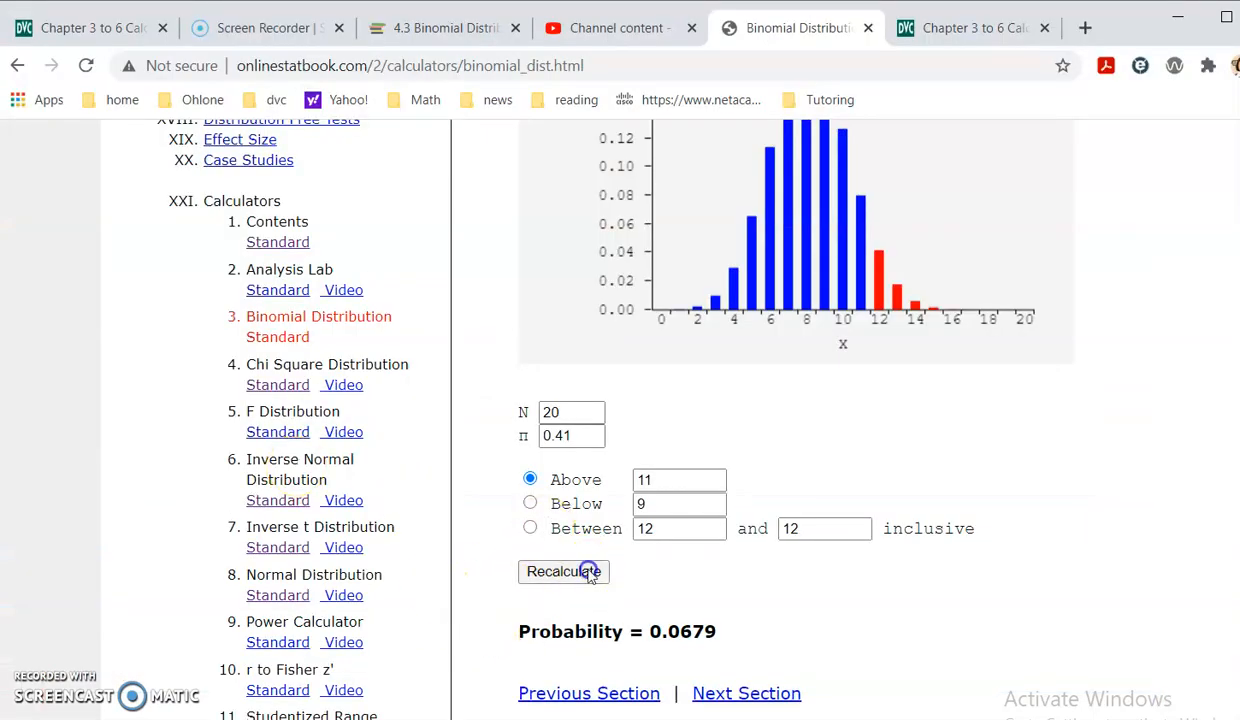
pyautogui.hotkey('alt', 'Tab')
pyautogui.write('0.0')
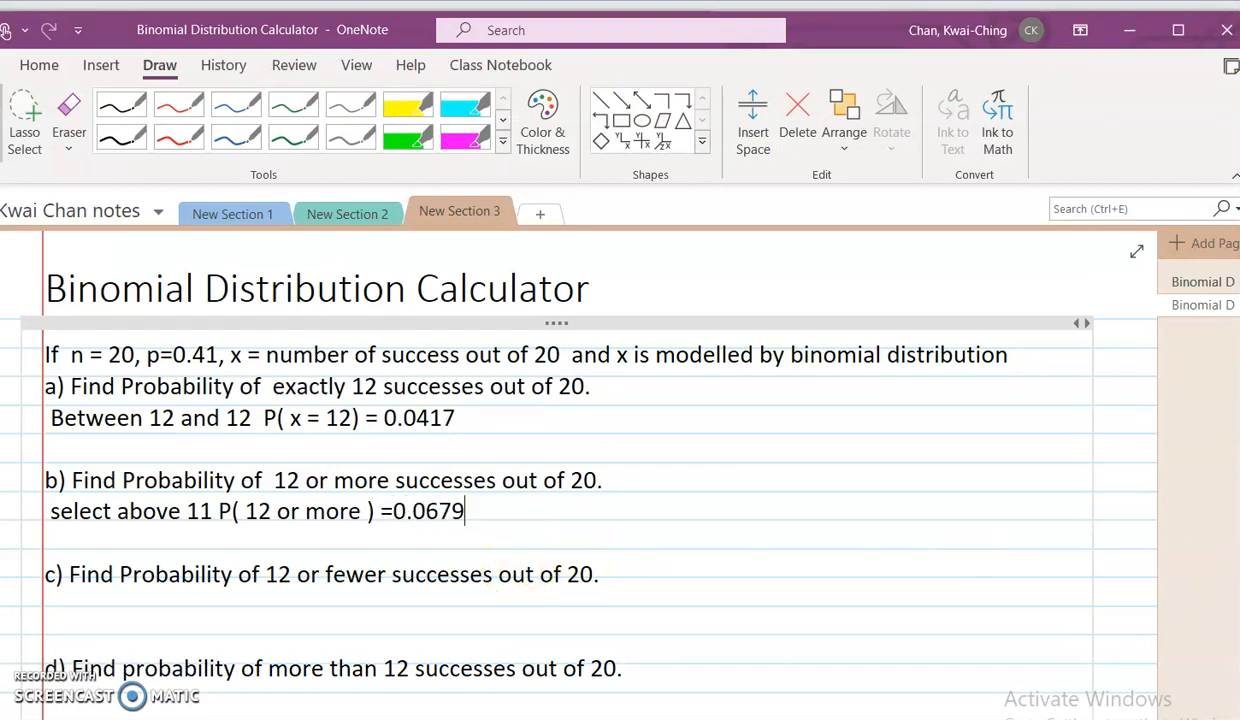
pyautogui.click(1190, 281)
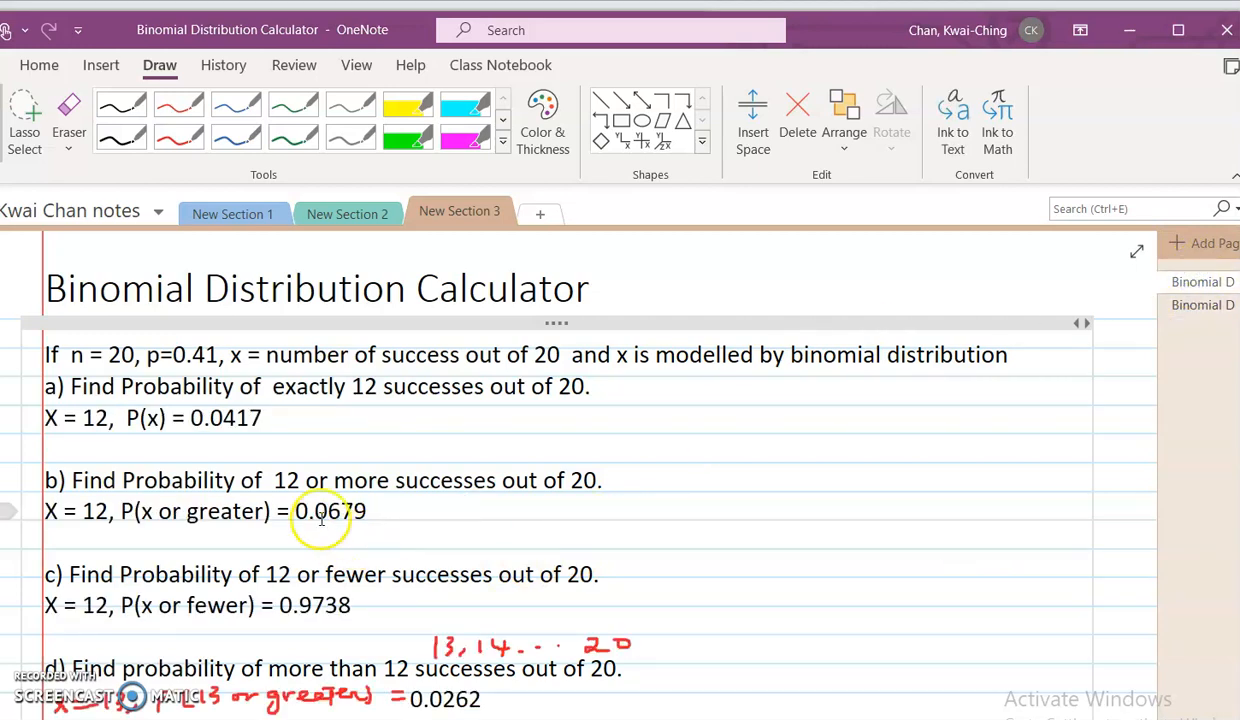
pyautogui.click(1189, 302)
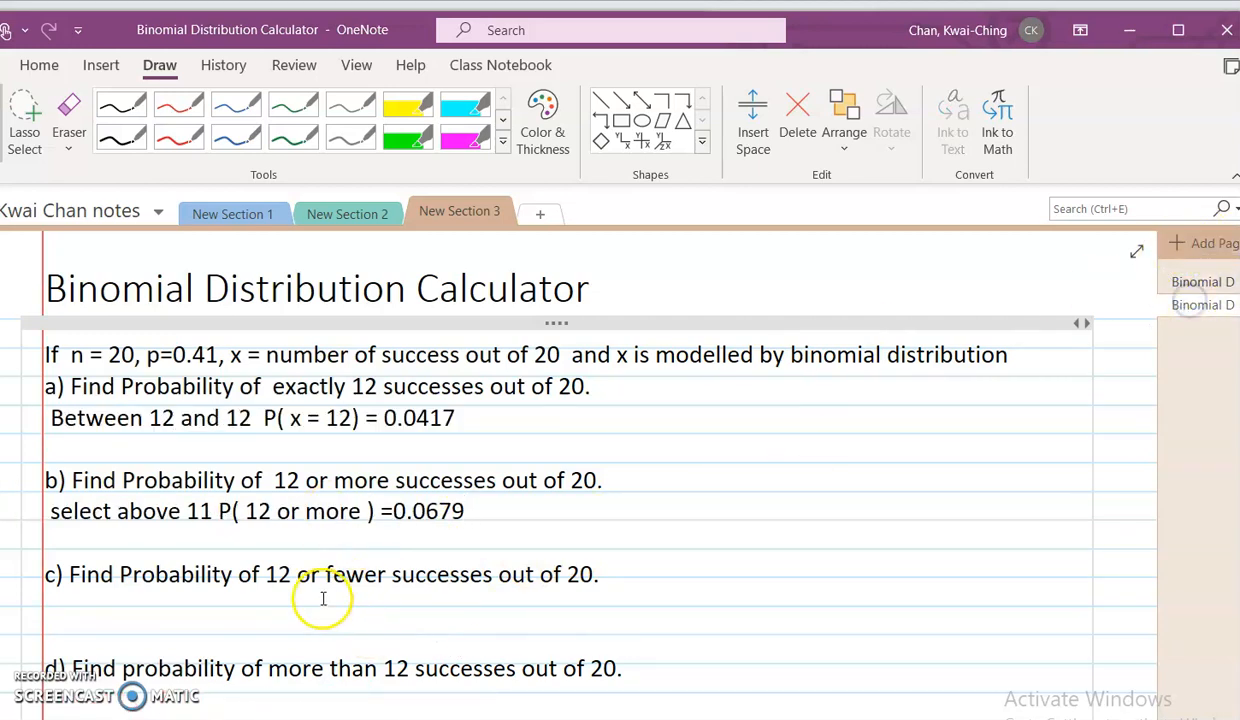
# - Check part c in OneNote, and in the Chrome calculator compute the probability below 13
pyautogui.scroll(-2, 324, 595)
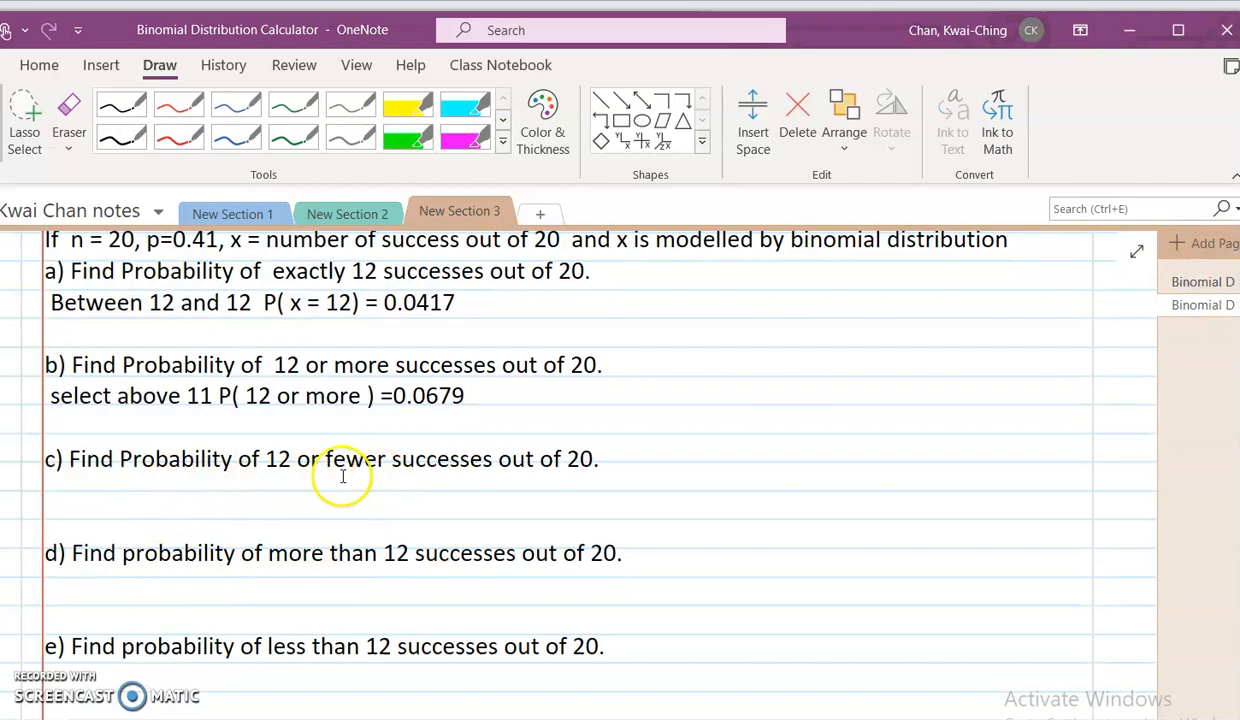
pyautogui.hotkey('alt', 'Tab')
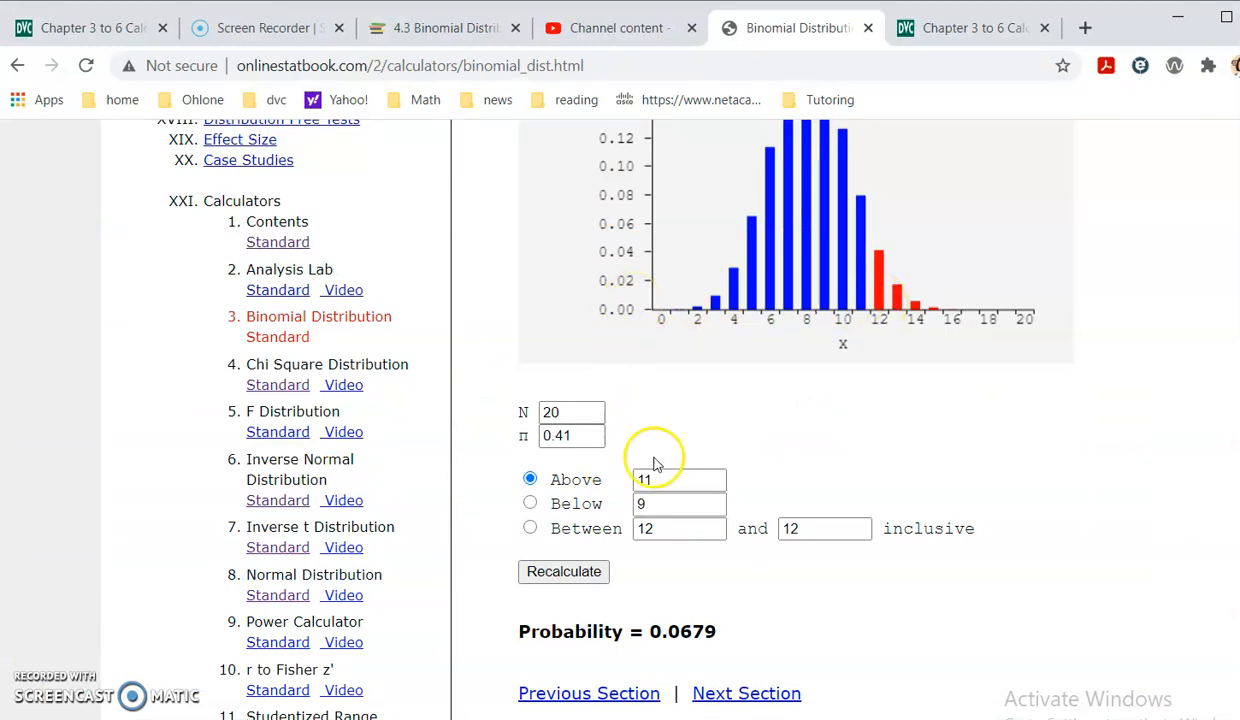
pyautogui.click(668, 504)
pyautogui.press('BackSpace')
pyautogui.write('13')
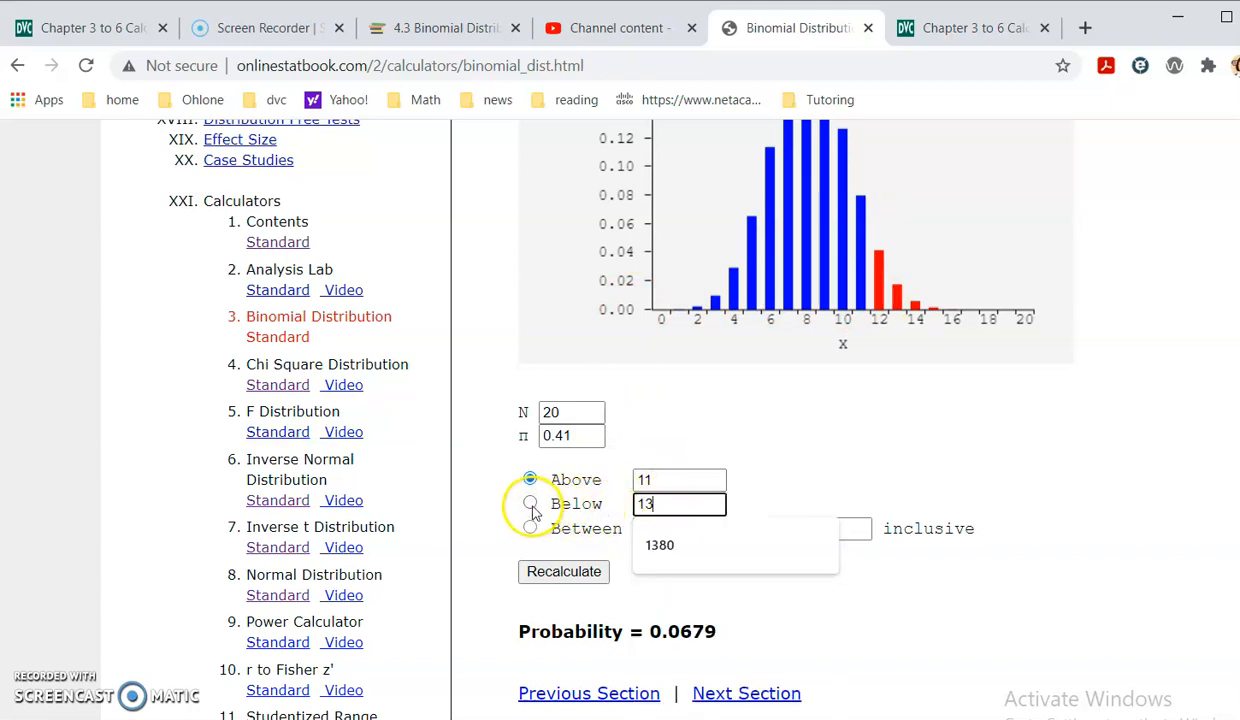
pyautogui.click(530, 503)
pyautogui.click(558, 574)
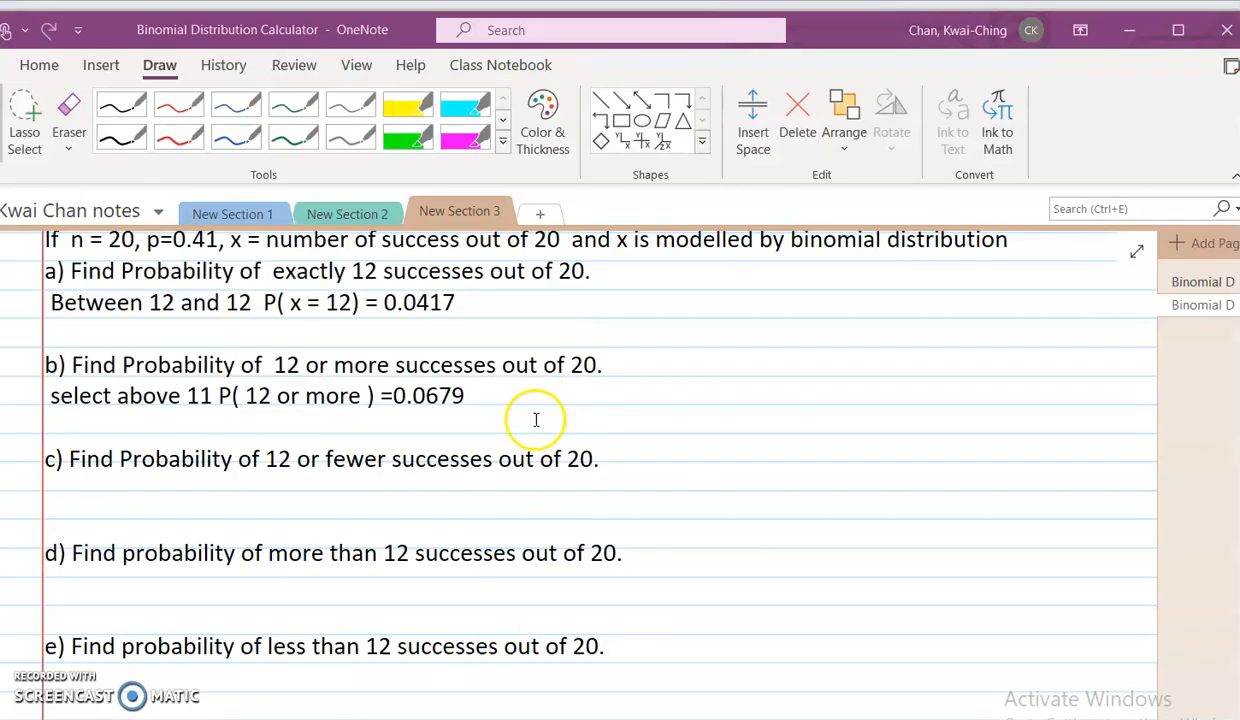
# - Write "select below 13, P(12 or fewer) =0.9738" under part c in OneNote, checking the calculator's result
pyautogui.hotkey('alt', 'Tab')
pyautogui.click(235, 485)
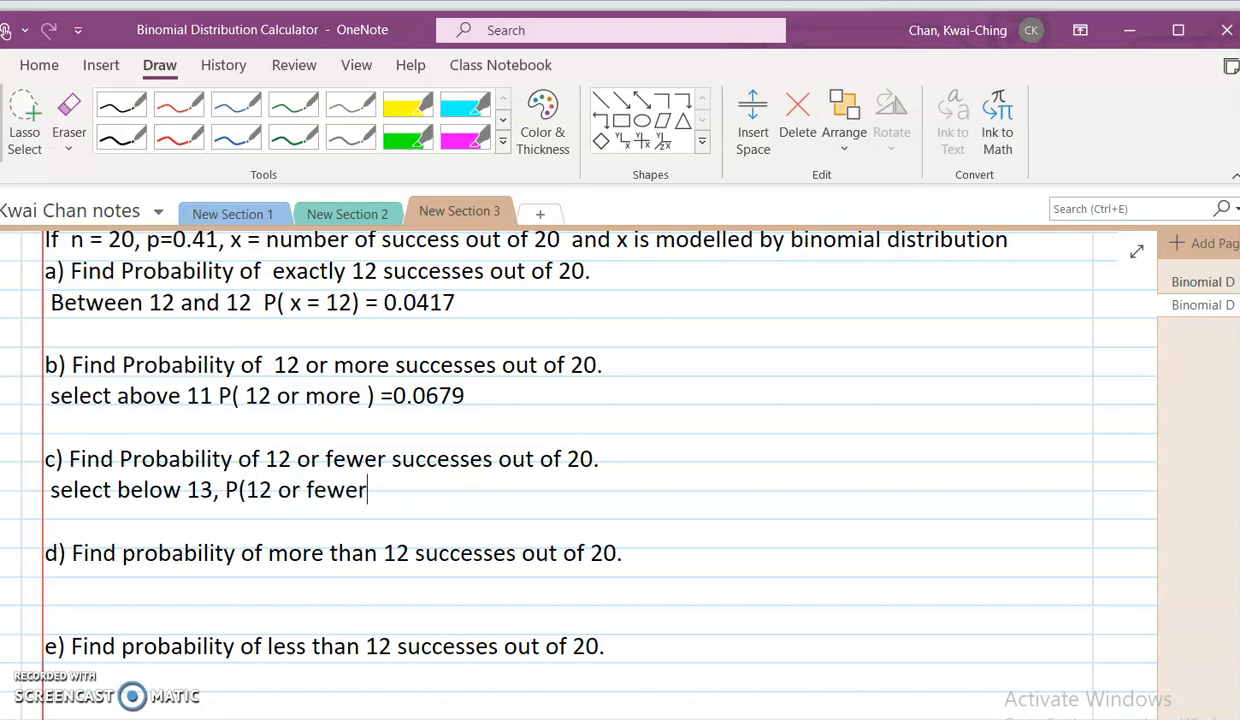
pyautogui.hotkey('alt', 'Tab')
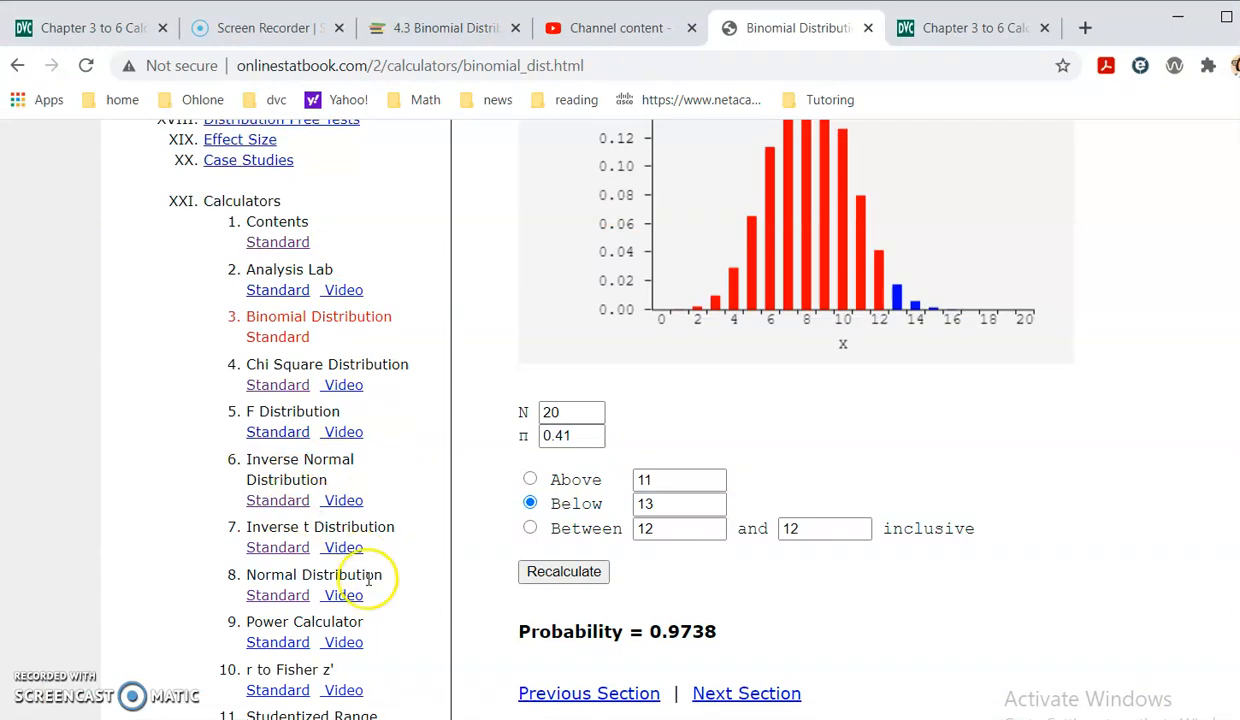
pyautogui.click(568, 578)
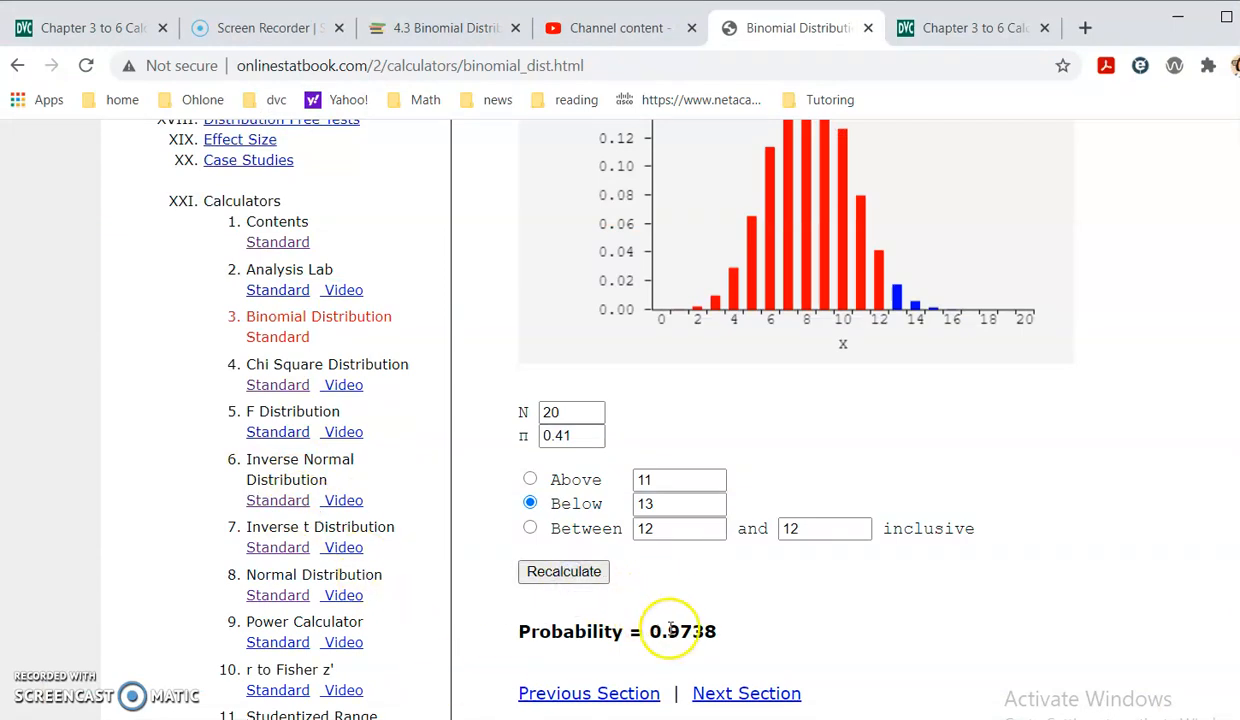
pyautogui.hotkey('alt', 'Tab')
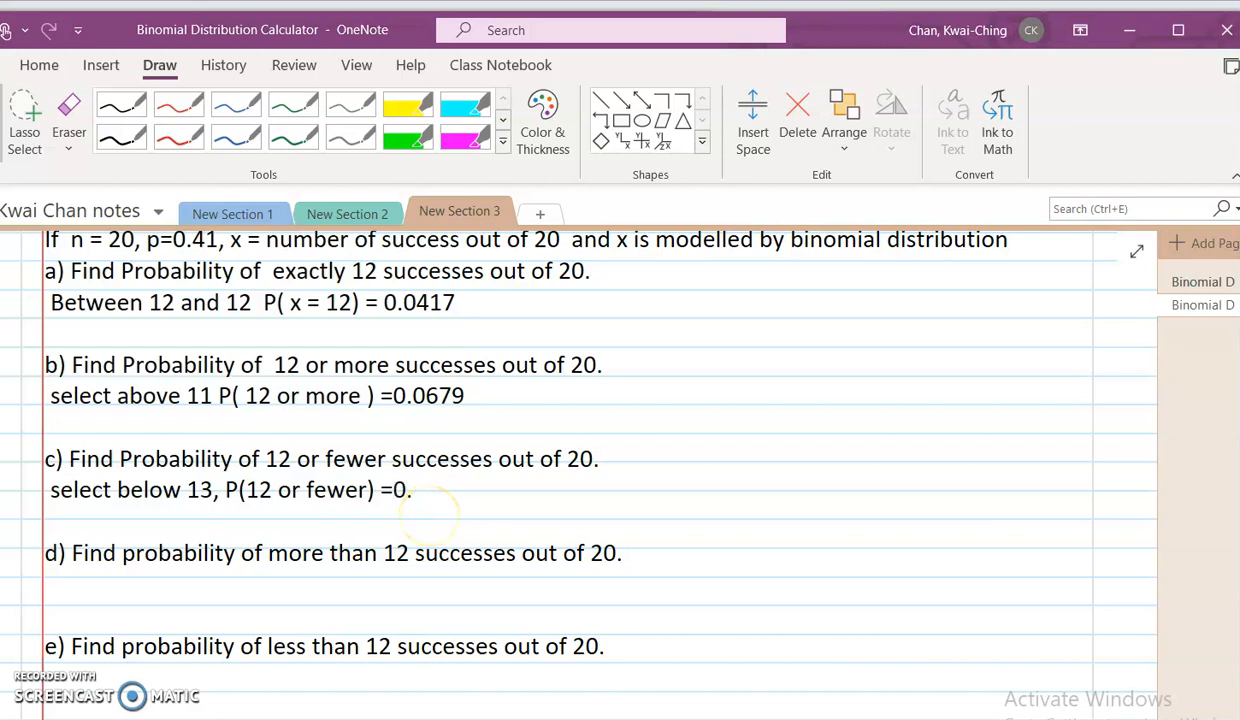
pyautogui.hotkey('alt', 'Tab')
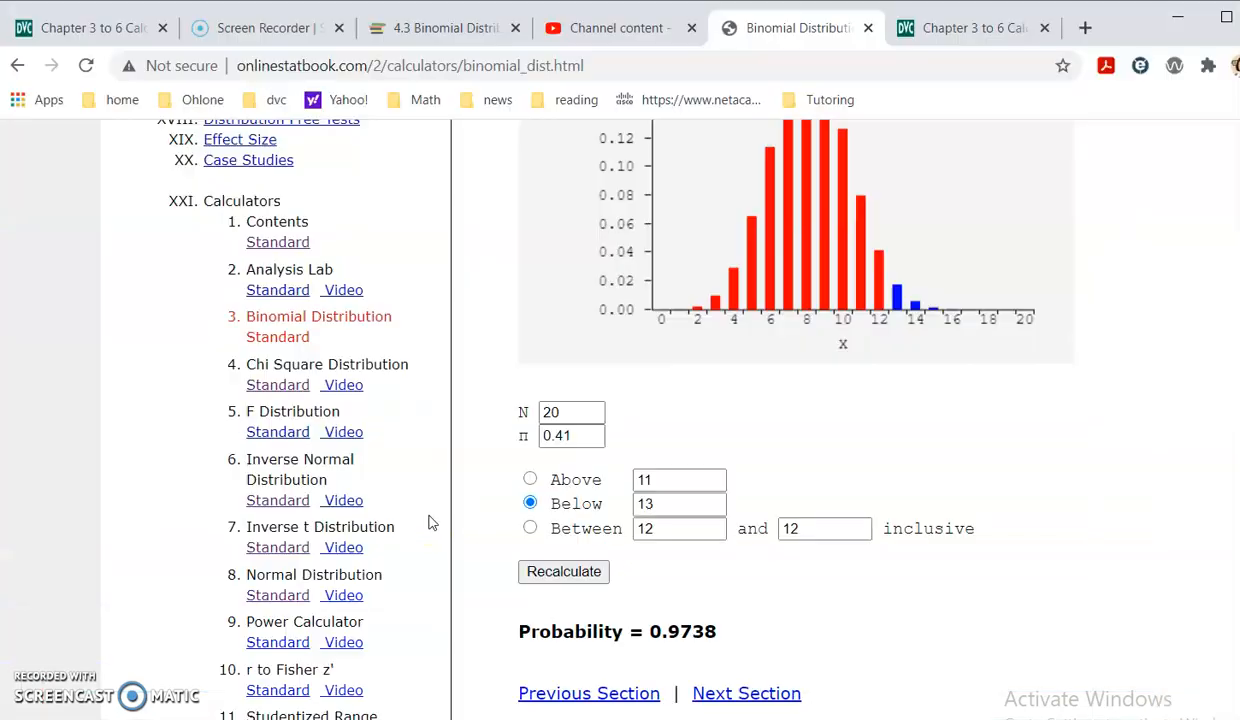
pyautogui.hotkey('alt', 'Tab')
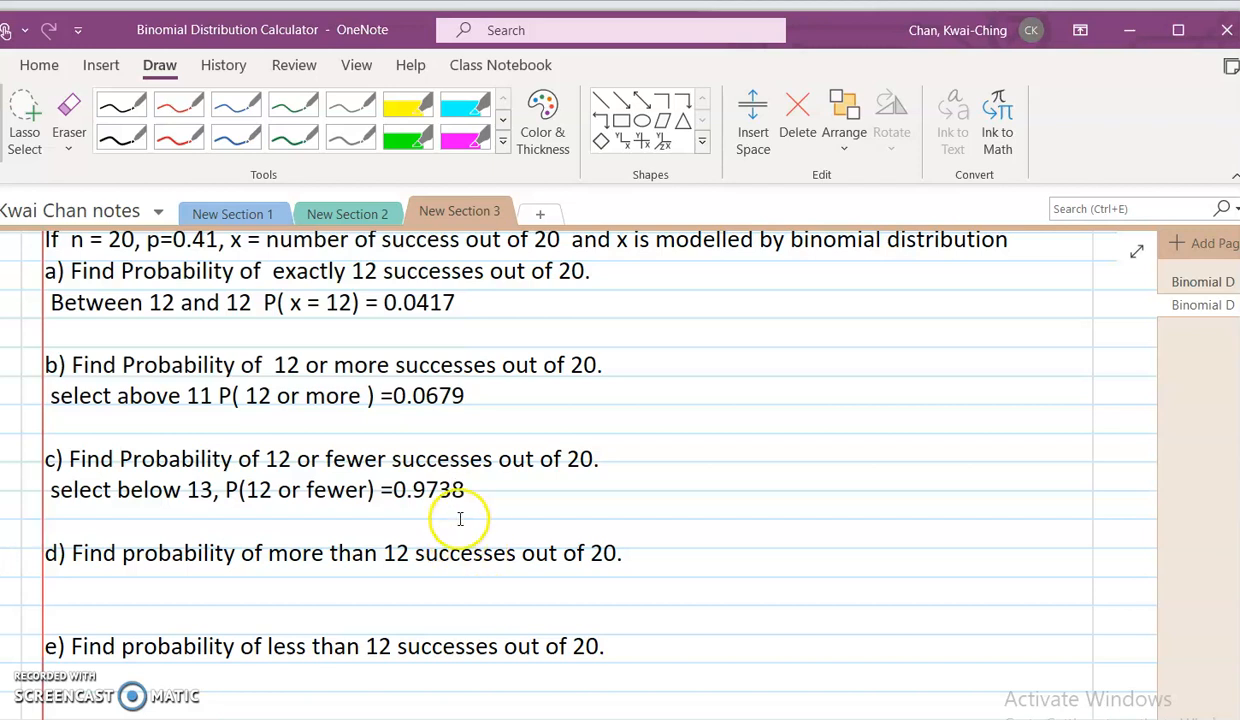
# - Check part d in OneNote, and in the Chrome calculator compute the probability above 12
pyautogui.scroll(-1, 440, 530)
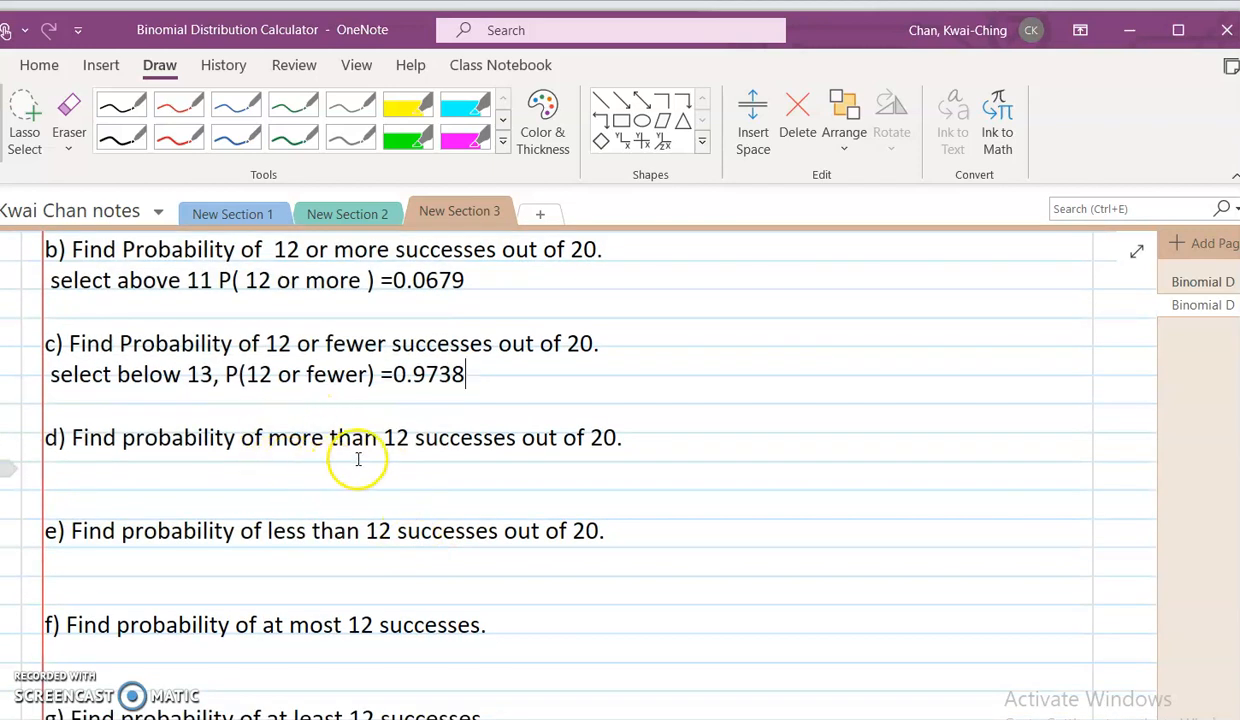
pyautogui.hotkey('alt', 'Tab')
pyautogui.click(530, 479)
pyautogui.doubleClick(645, 480)
pyautogui.write('12')
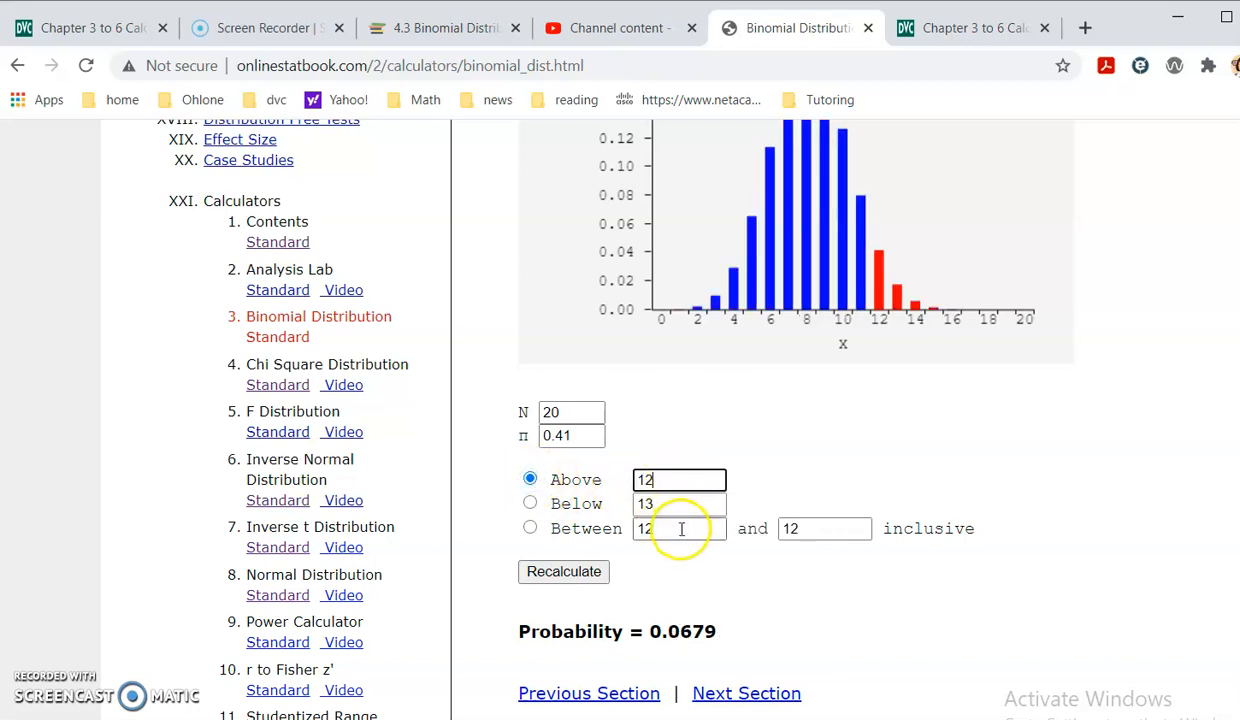
pyautogui.click(567, 570)
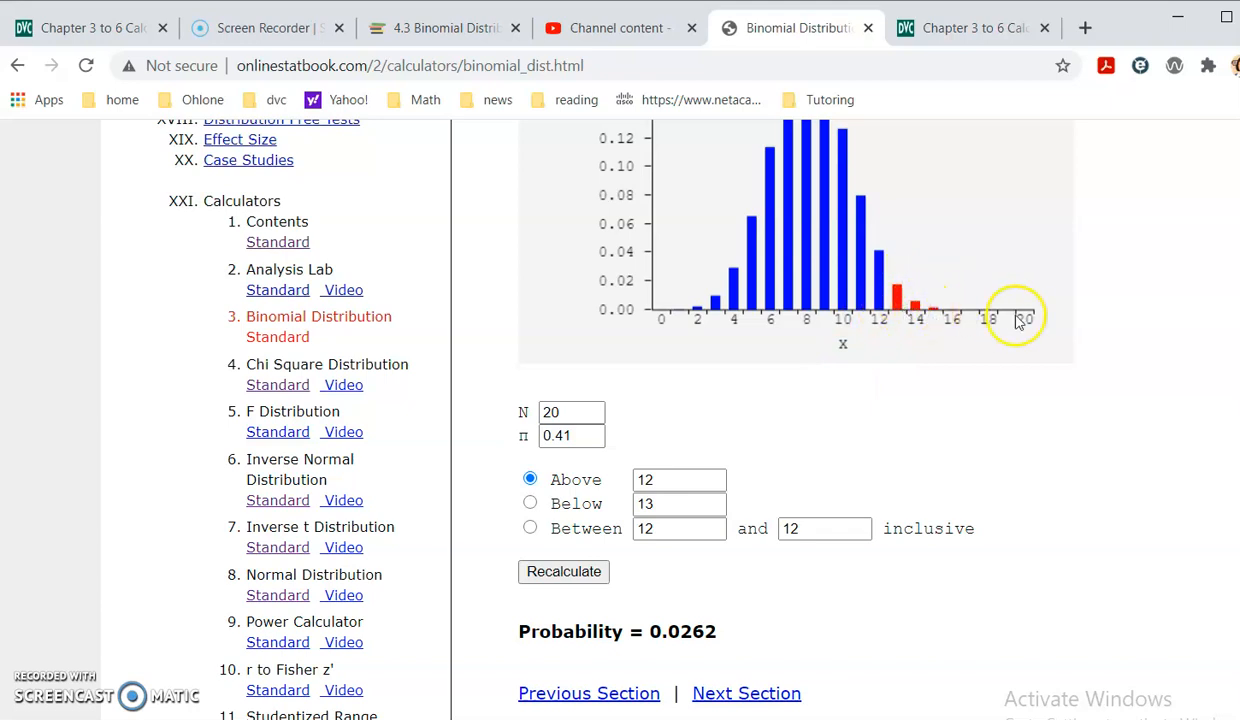
# - Write "select above 12 P(more than 12) = 0.0262" at the start of the line under part d in OneNote, clearing any misplaced text
pyautogui.hotkey('alt', 'Tab')
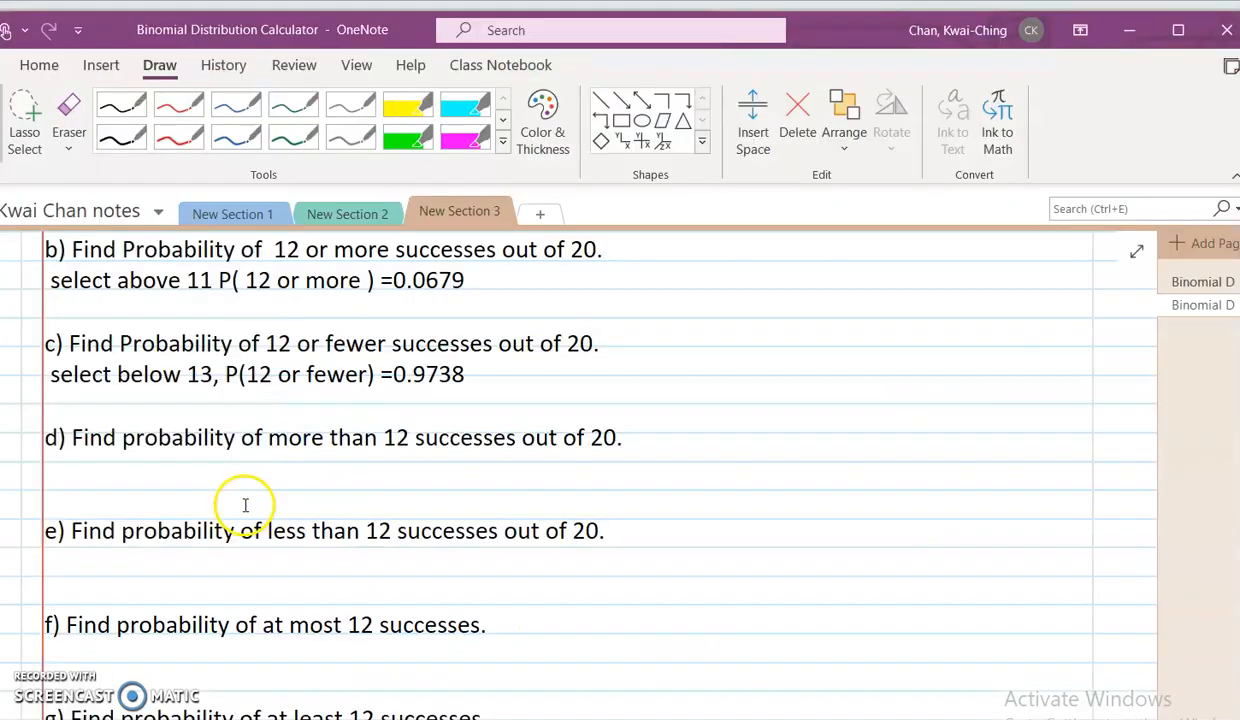
pyautogui.write('s')
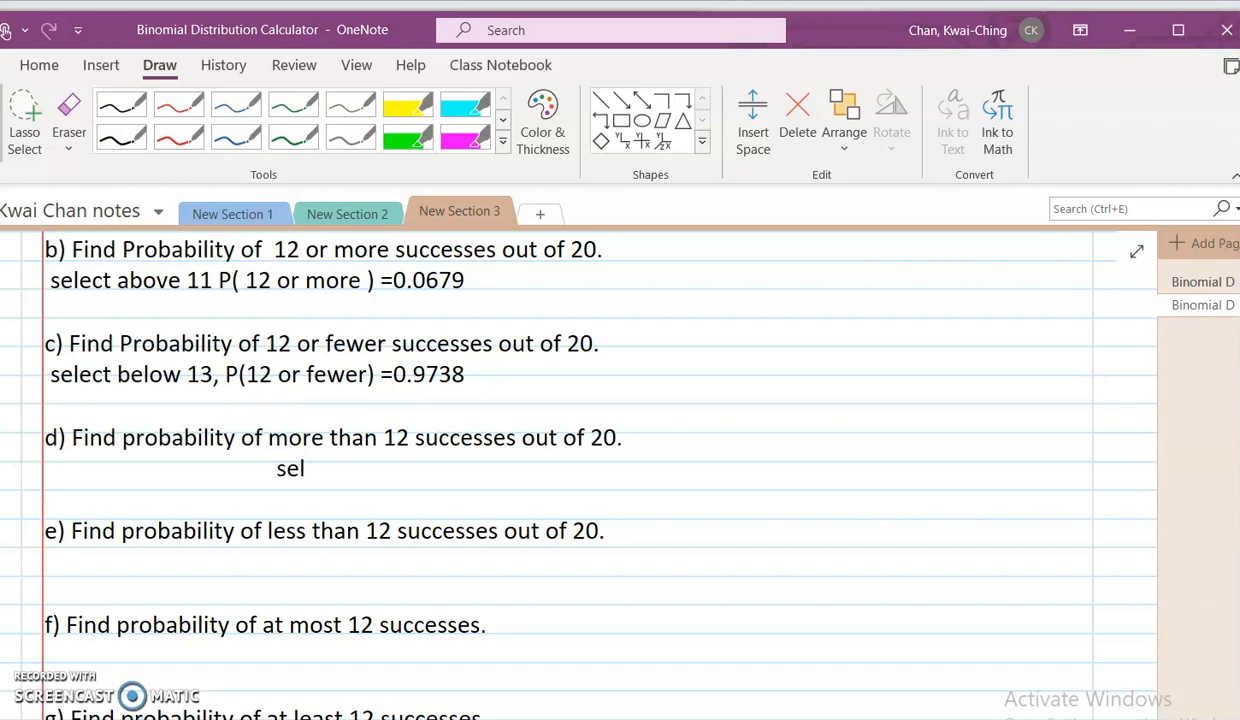
pyautogui.click(102, 457)
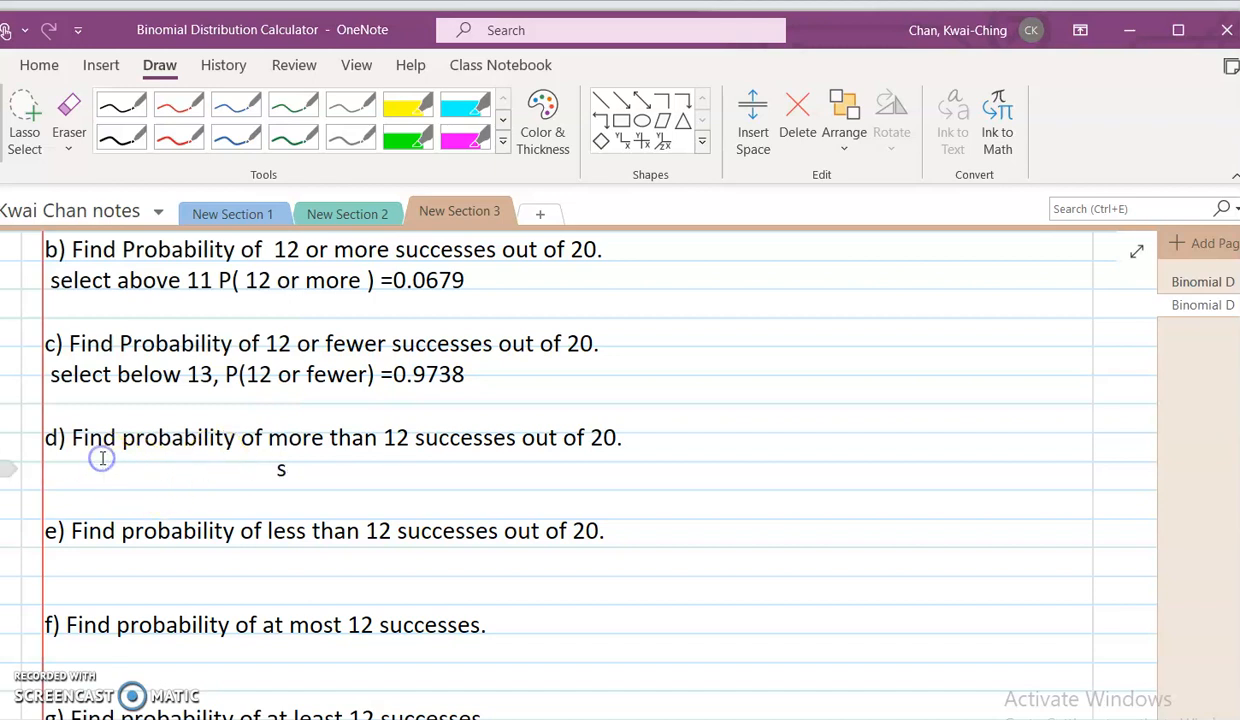
pyautogui.moveTo(36, 465); pyautogui.dragTo(326, 478)
pyautogui.press('Delete')
pyautogui.click(225, 482)
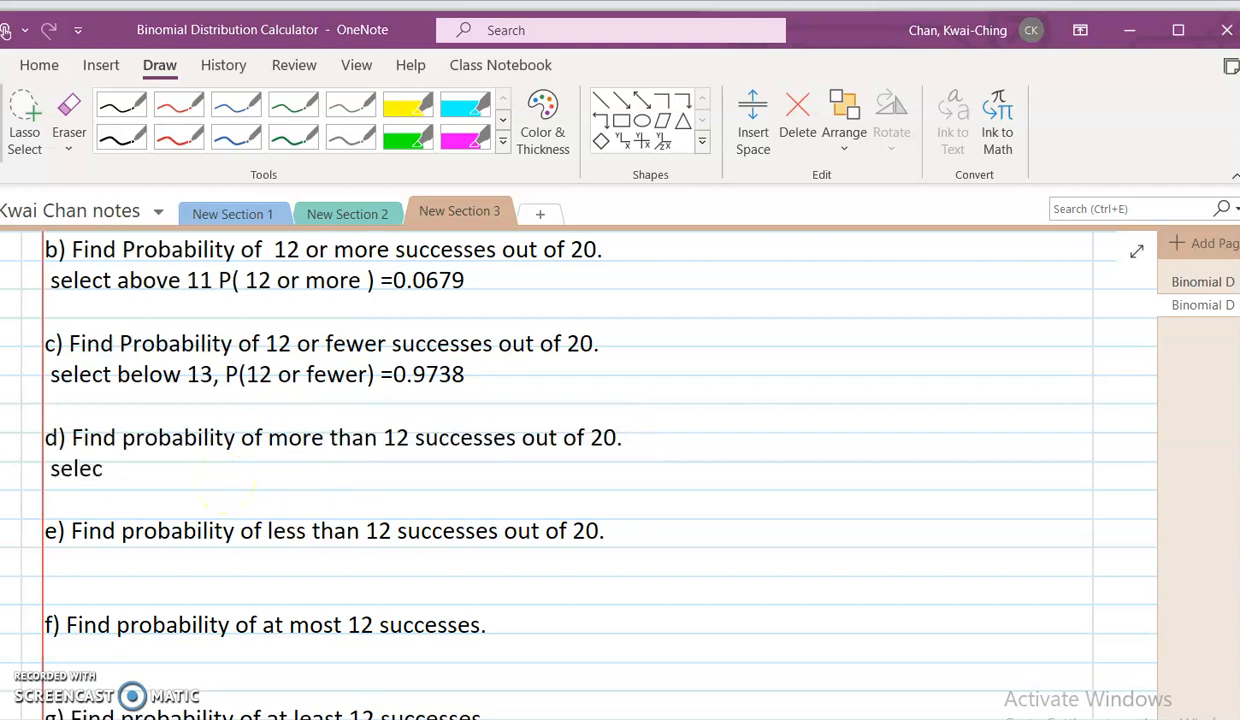
pyautogui.write('select above 1')
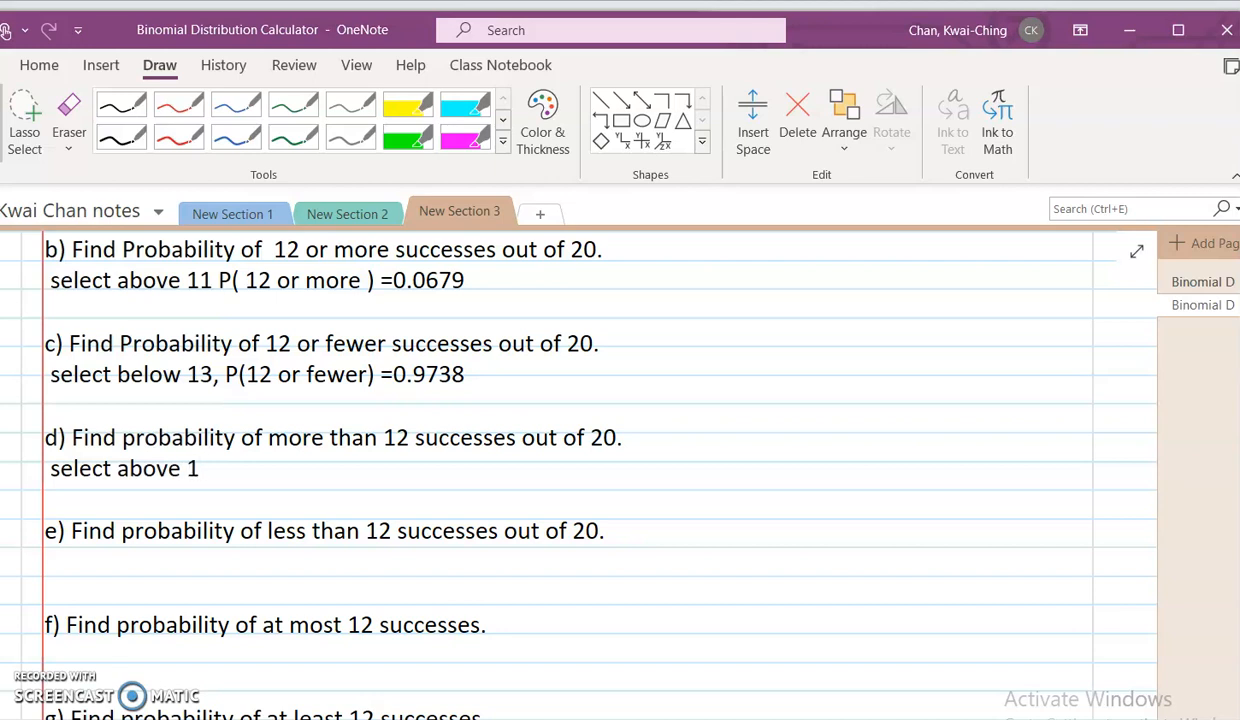
pyautogui.write('2 P(more than 12) = 0.0')
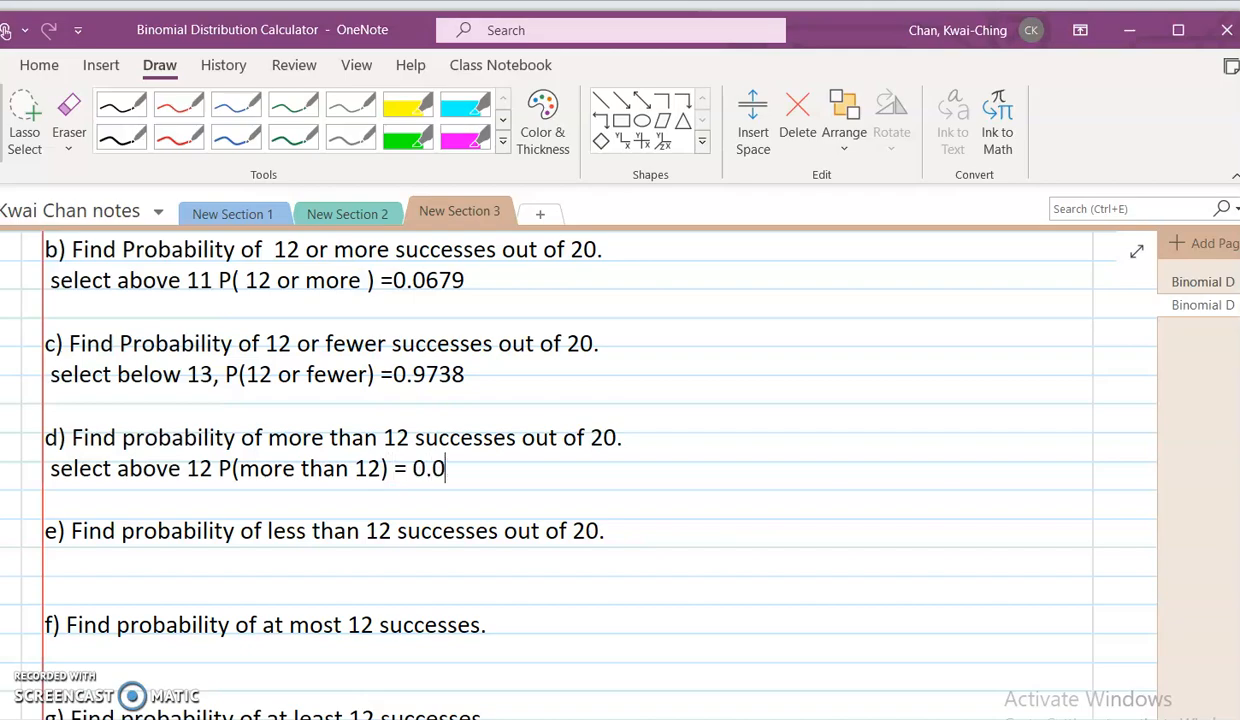
pyautogui.hotkey('alt', 'Tab')
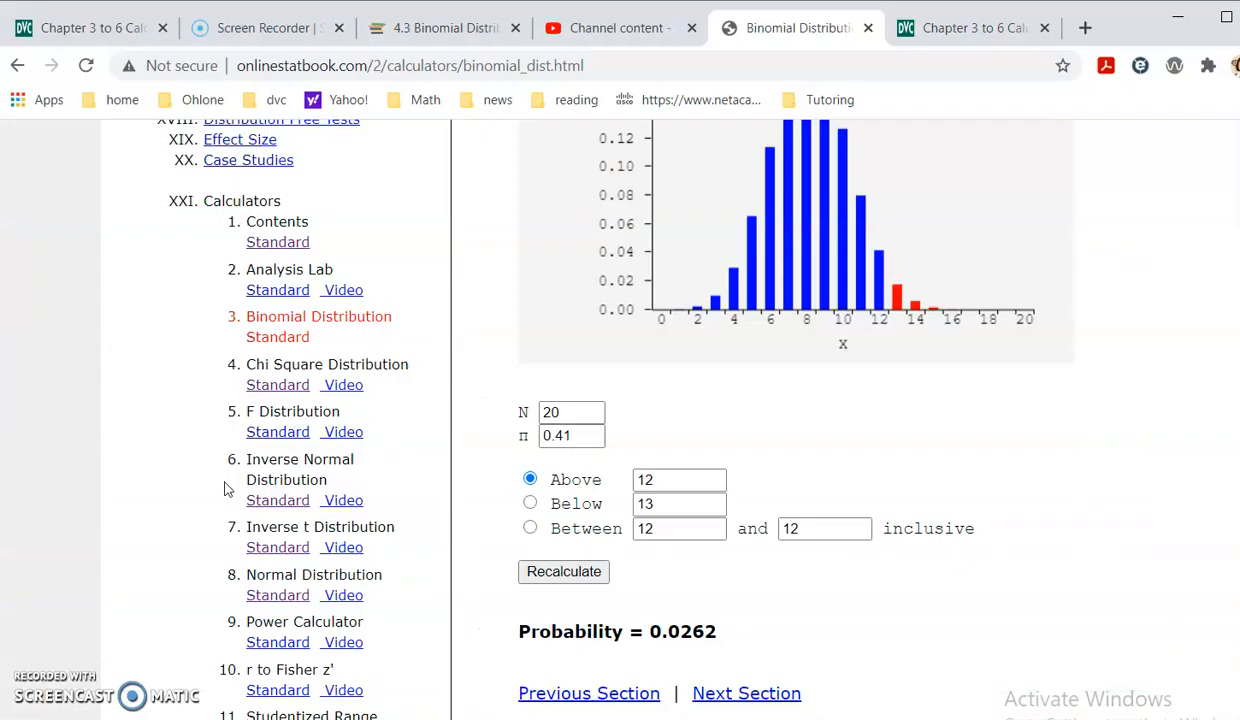
pyautogui.hotkey('alt', 'Tab')
pyautogui.write('2')
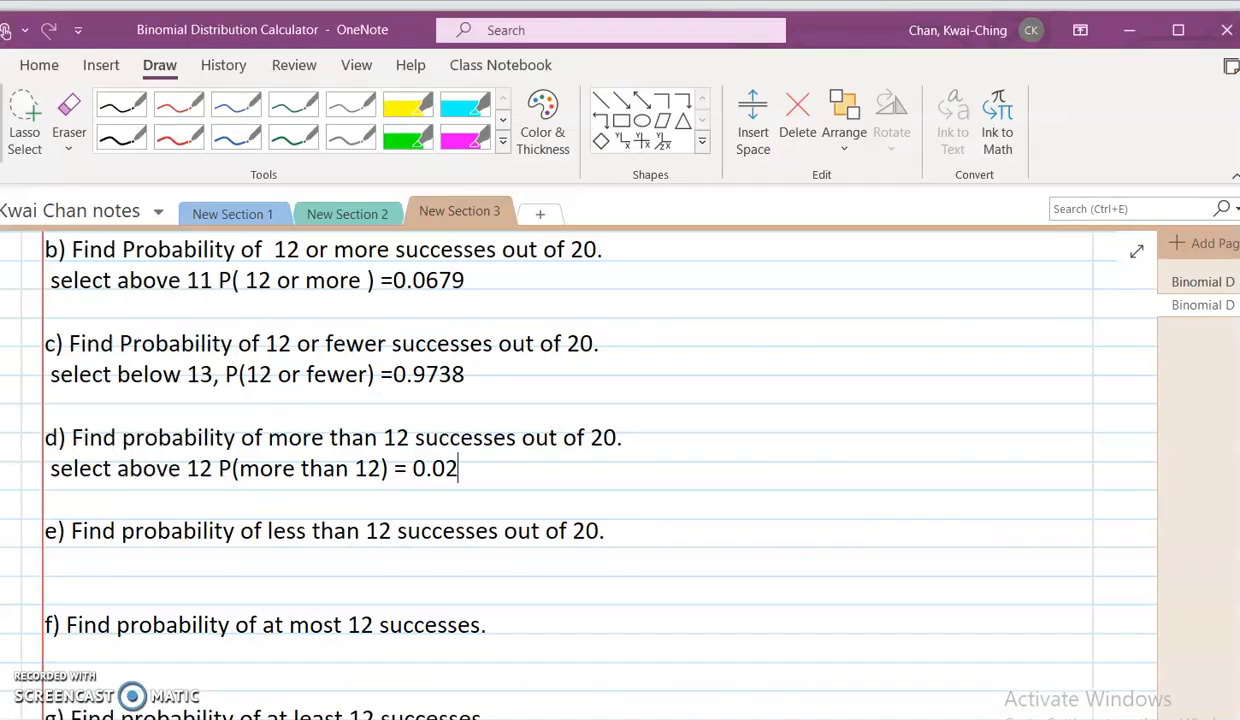
# - Review the solved answers for parts d and e on the other OneNote page, and return to the working page
pyautogui.click(1212, 282)
pyautogui.scroll(-5, 462, 590)
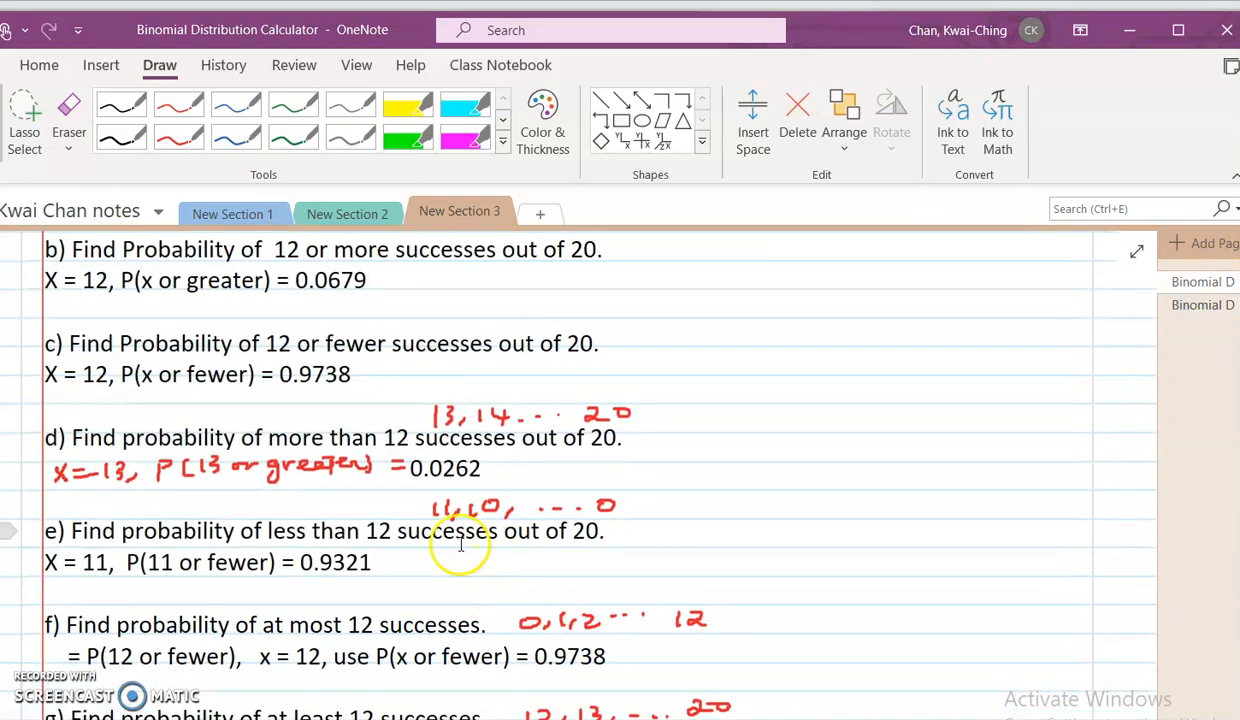
pyautogui.hotkey('alt', 'Tab')
pyautogui.hotkey('alt', 'Tab')
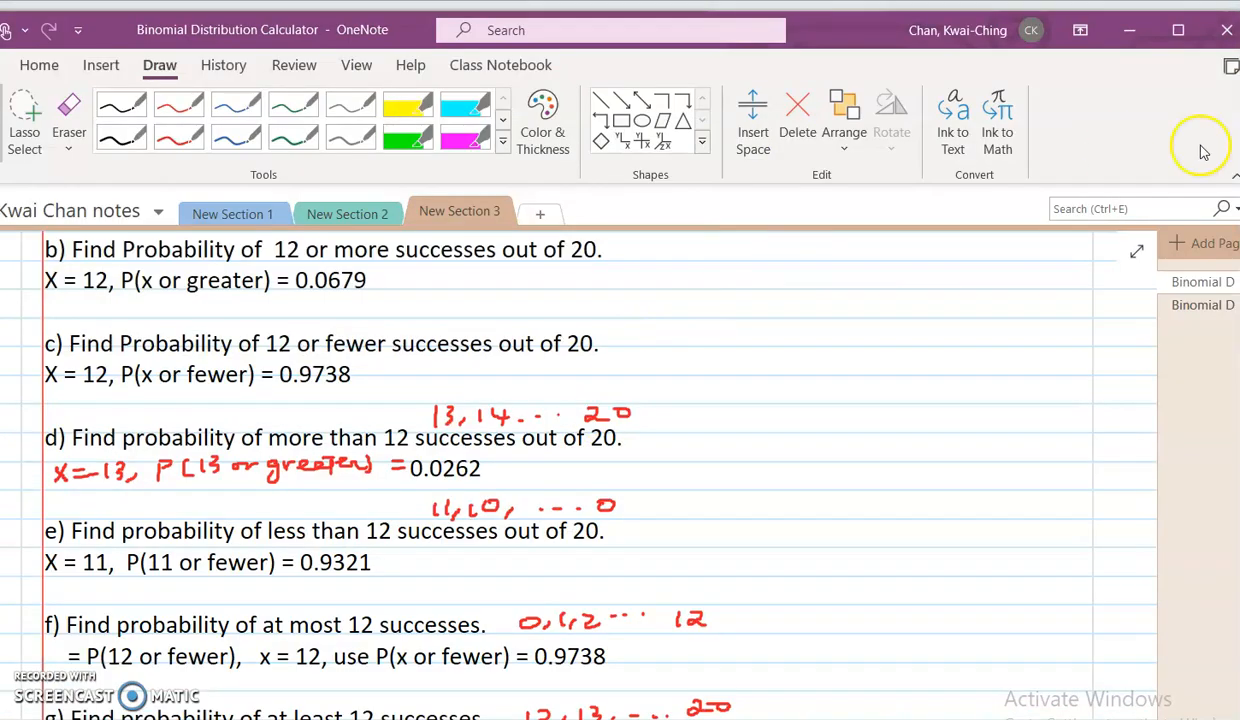
pyautogui.click(1195, 305)
# - Place the cursor under part e in OneNote, and in the Chrome calculator compute the probability below 12
pyautogui.click(190, 557)
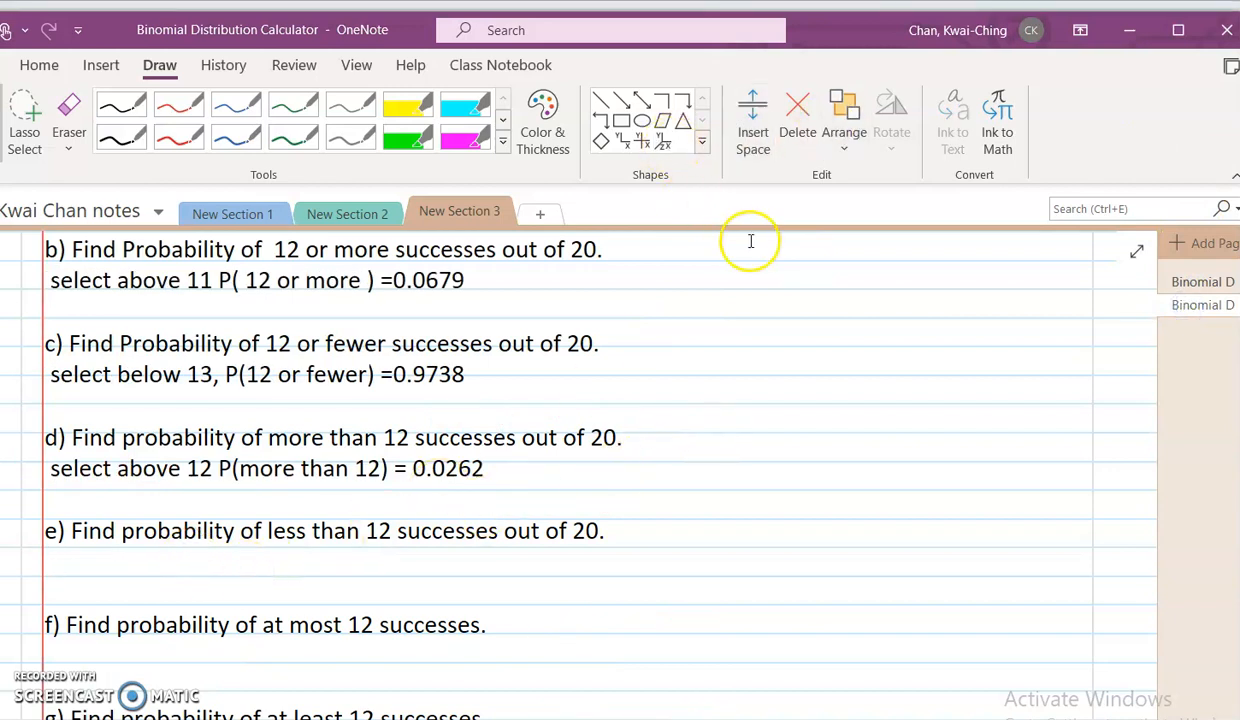
pyautogui.hotkey('alt', 'Tab')
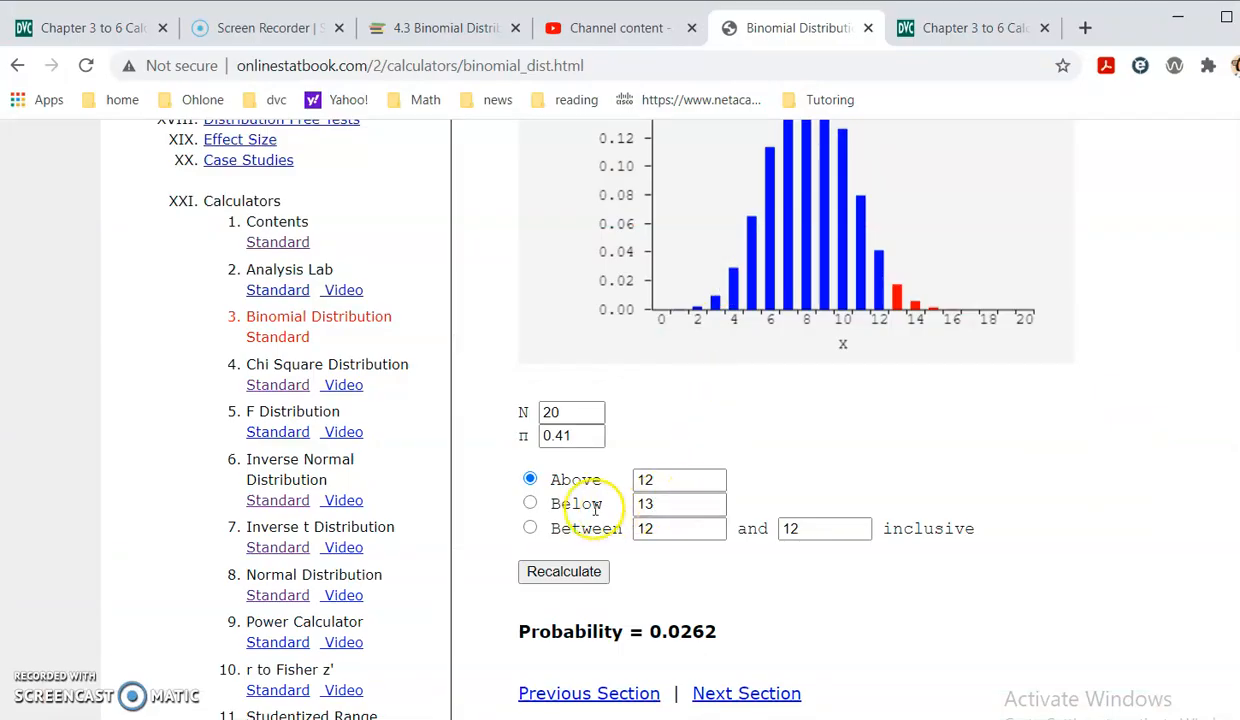
pyautogui.click(530, 505)
pyautogui.doubleClick(664, 503)
pyautogui.write('12')
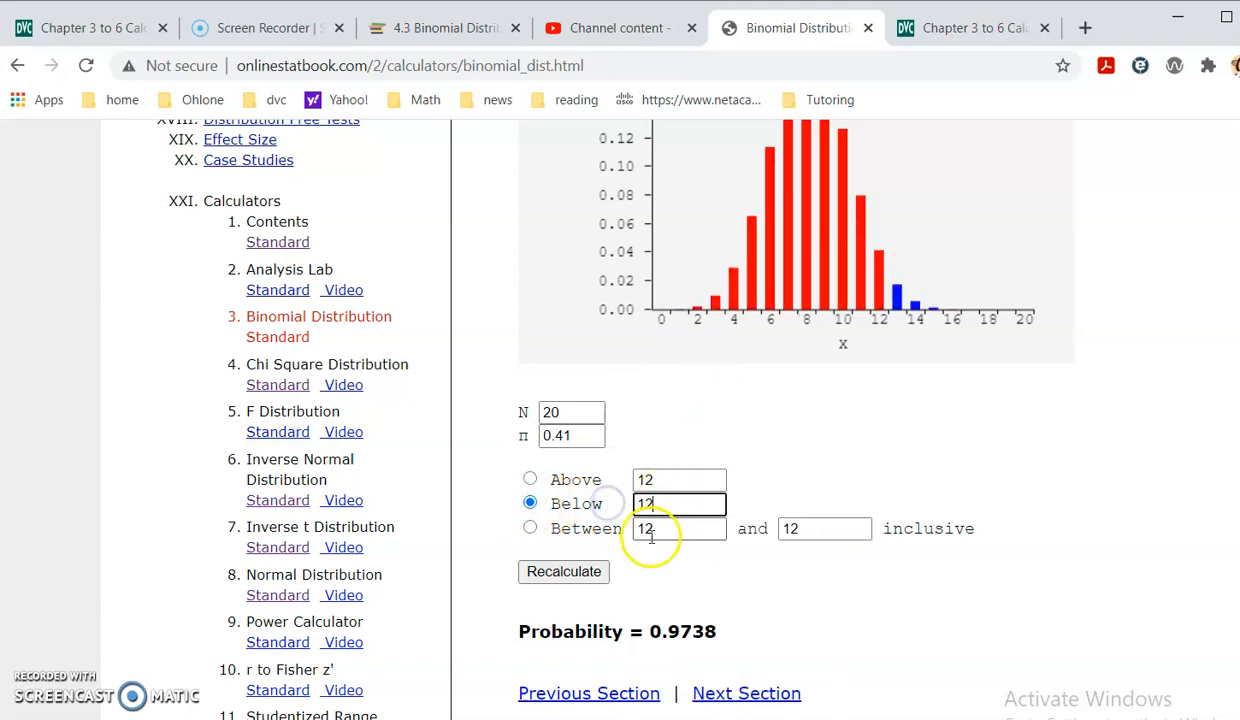
pyautogui.click(588, 571)
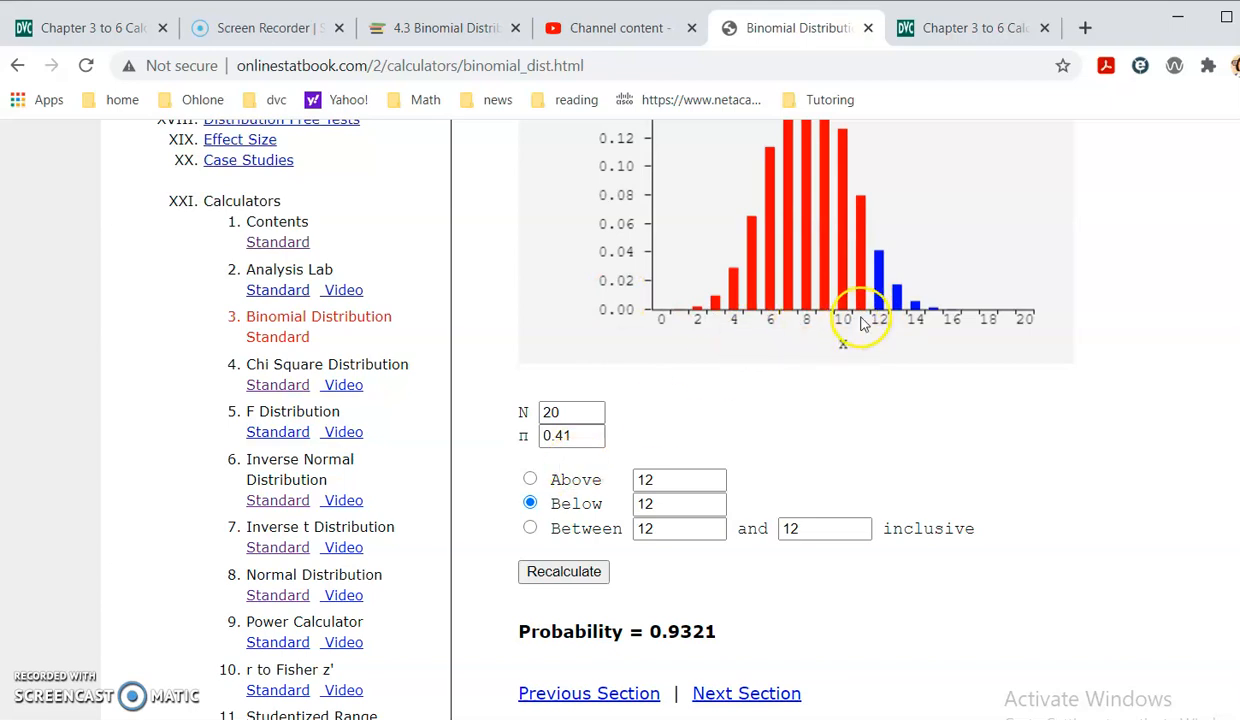
pyautogui.hotkey('alt', 'Tab')
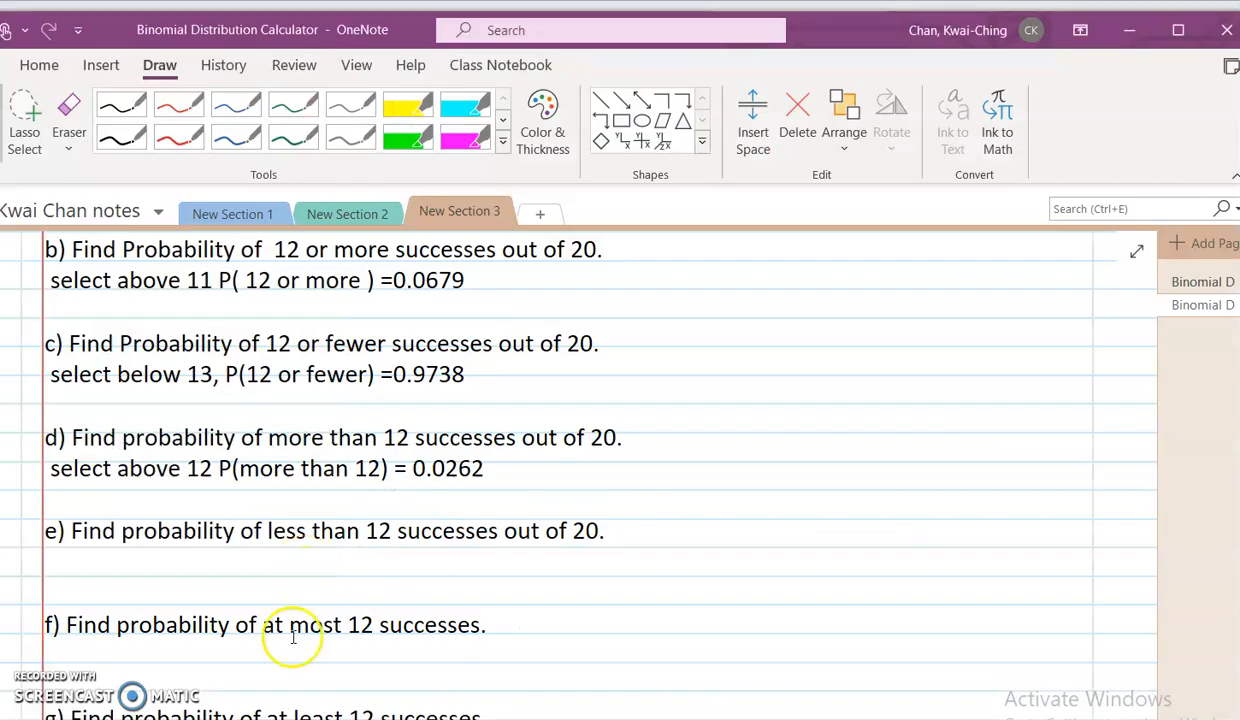
pyautogui.hotkey('alt', 'Tab')
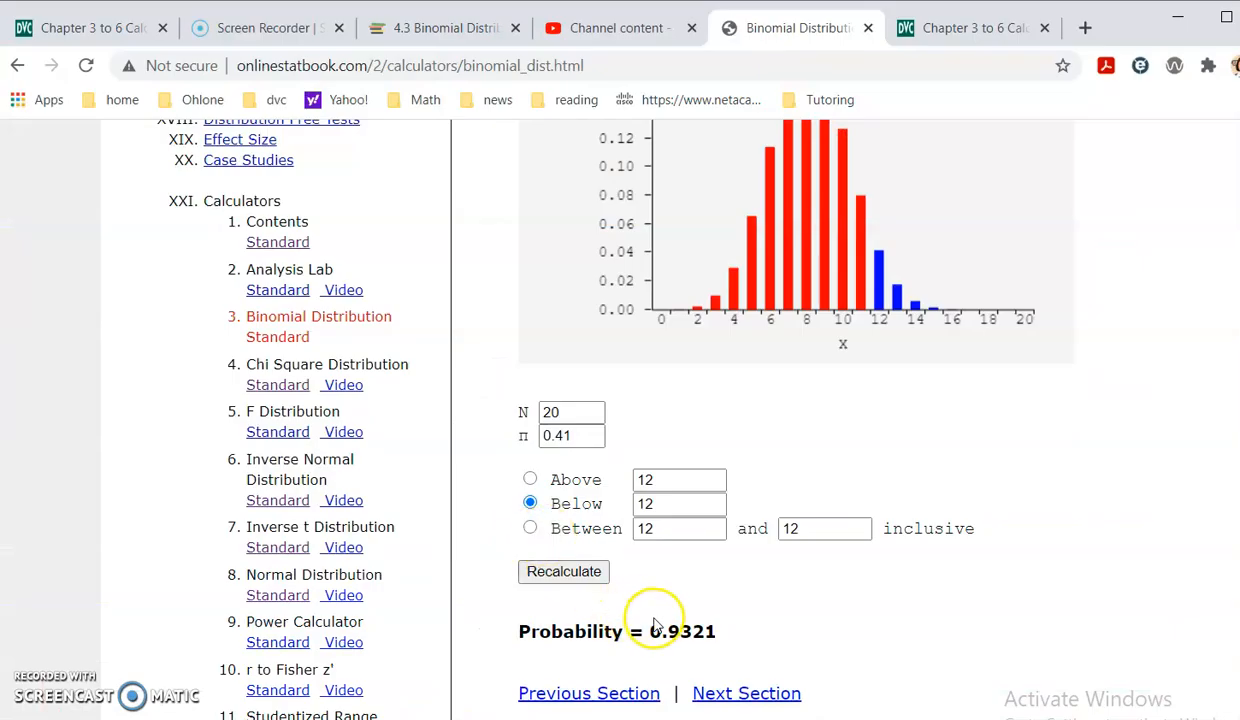
# - Write "select below 12, p(less than 12) = 0.9321" under part e in OneNote, checking the probability in the Chrome calculator
pyautogui.hotkey('alt', 'Tab')
pyautogui.click(191, 555)
pyautogui.write('select below 12, p(less than 12')
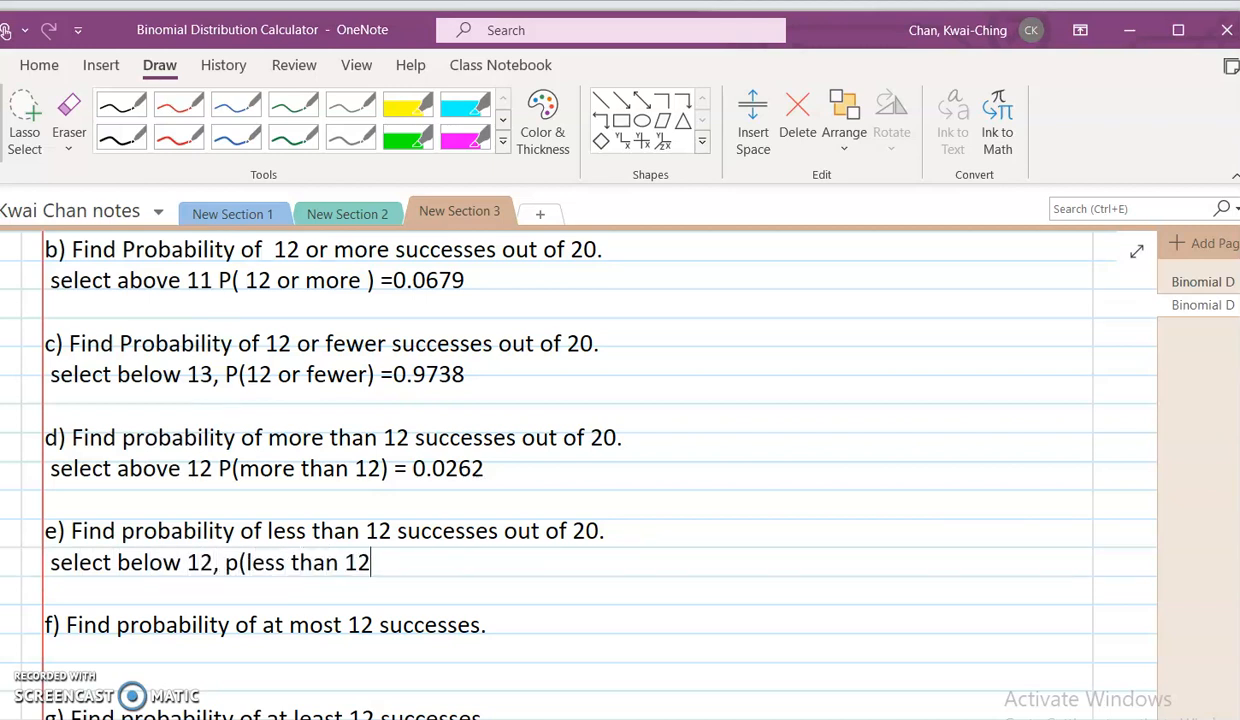
pyautogui.write('.')
pyautogui.hotkey('alt', 'Tab')
pyautogui.hotkey('alt', 'Tab')
pyautogui.write('93')
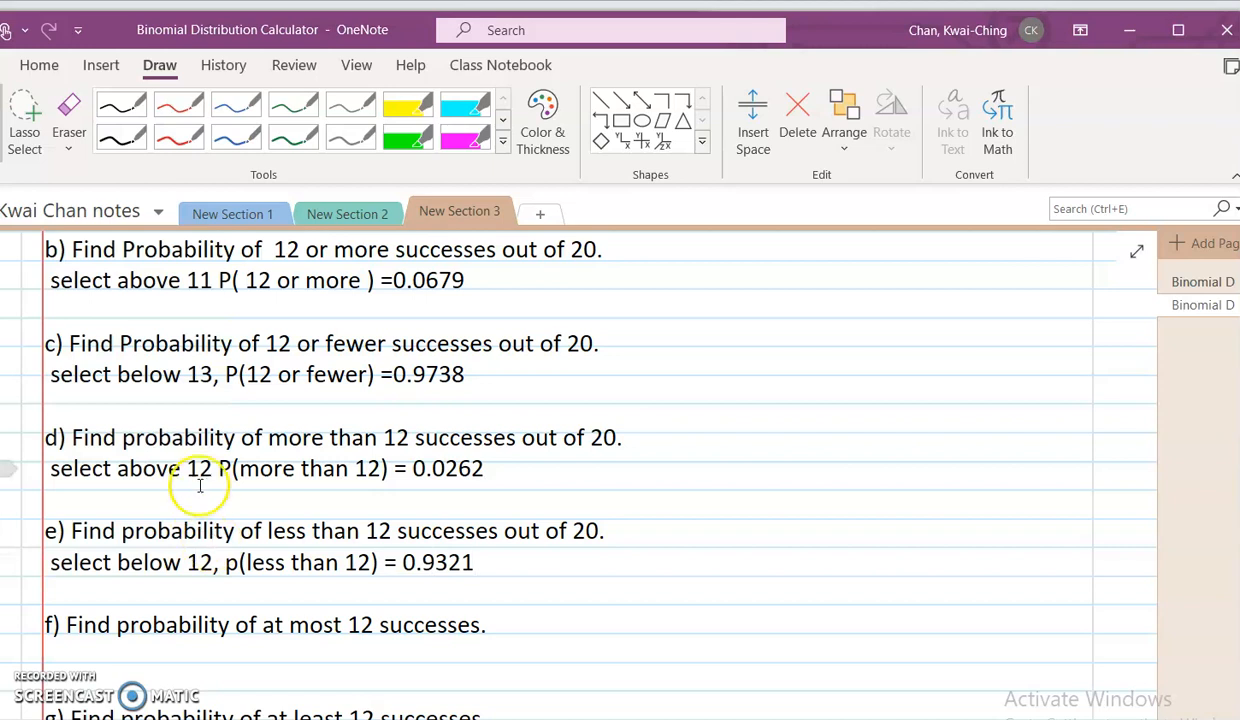
# - Check part f in OneNote, and in the Chrome calculator compute the probability below 13
pyautogui.scroll(-2, 215, 490)
pyautogui.hotkey('alt', 'Tab')
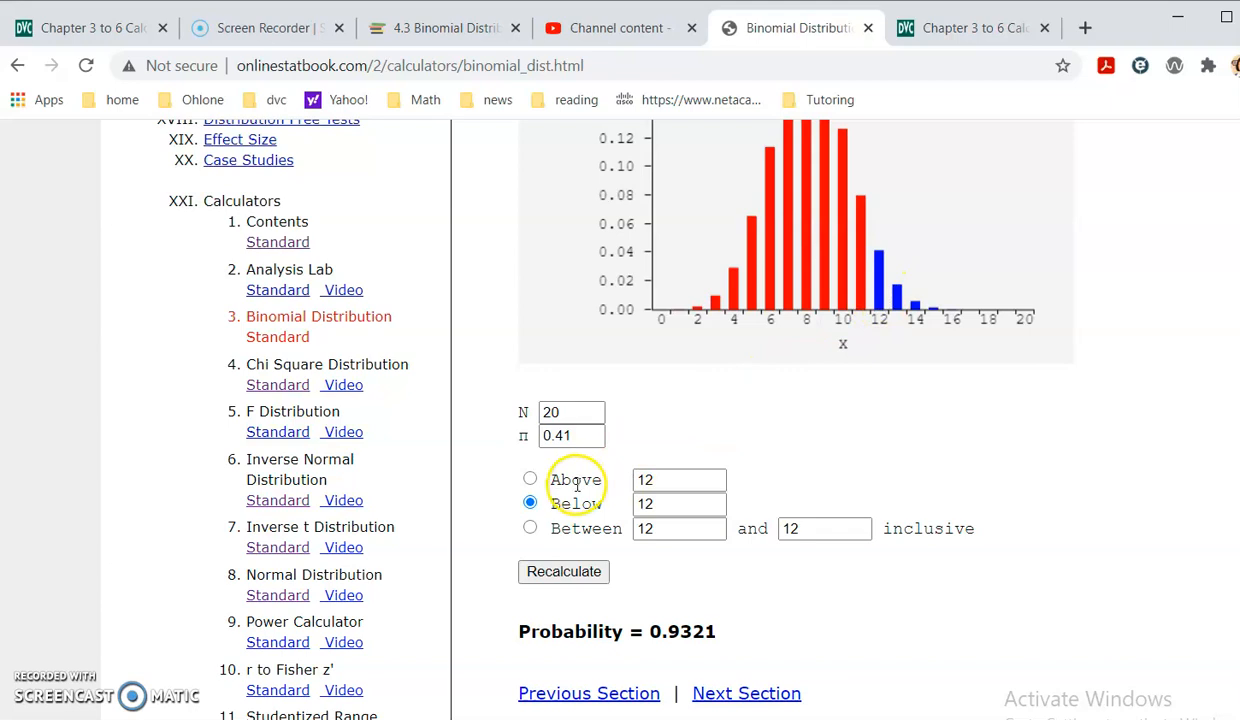
pyautogui.moveTo(650, 503); pyautogui.dragTo(613, 497)
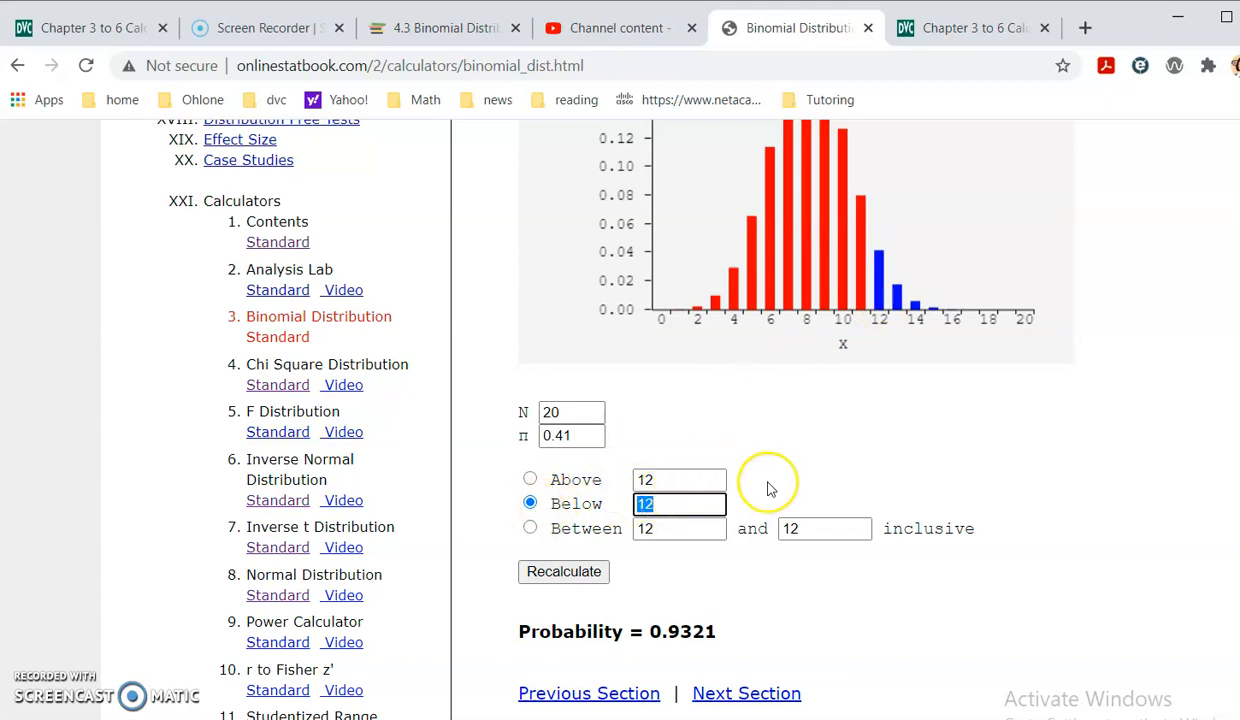
pyautogui.write('13, p(at most 12) =')
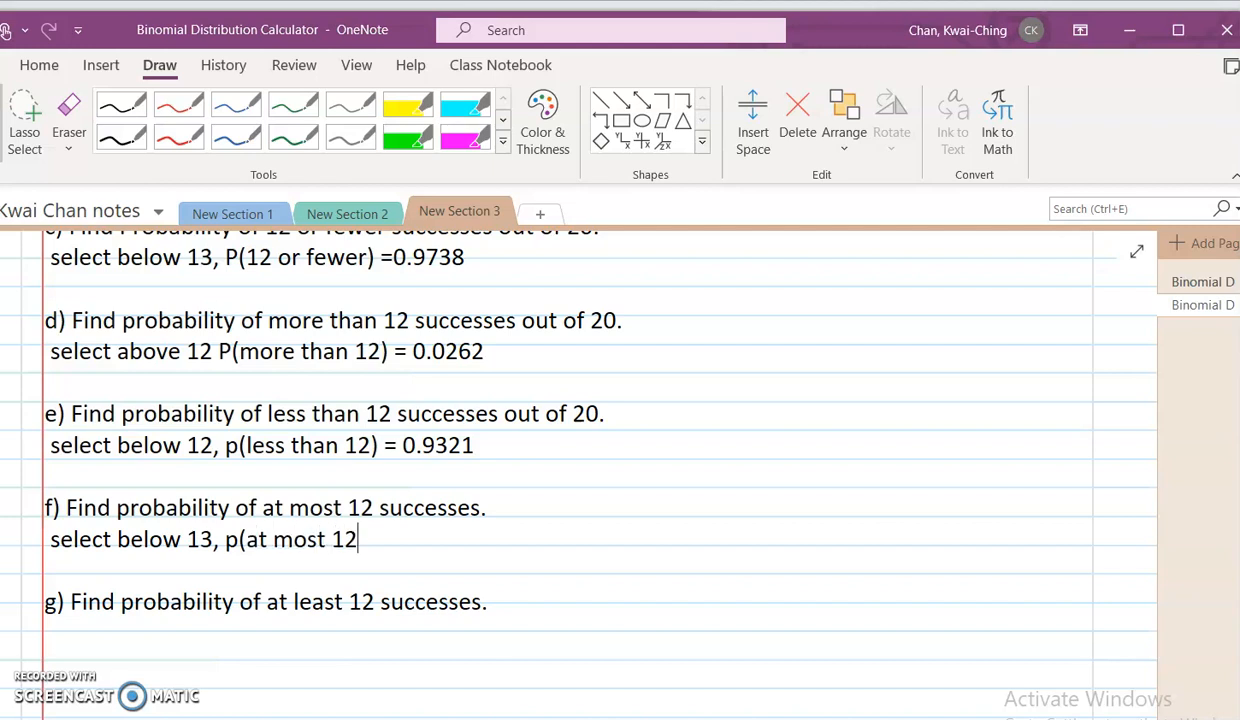
# - Write "select below 13, p(at most 12) = 0.9738" under part f in OneNote, checking the probability in the Chrome calculator
pyautogui.hotkey('alt', 'Tab')
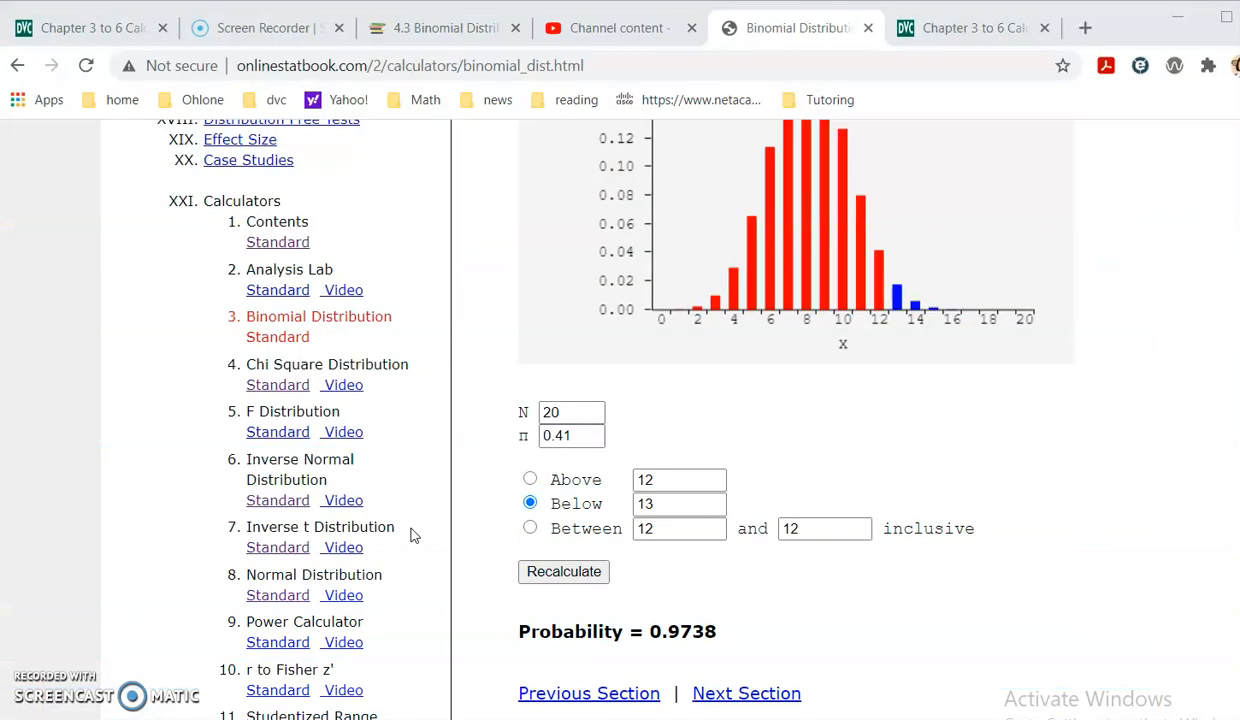
pyautogui.hotkey('alt', 'Tab')
pyautogui.write('0.')
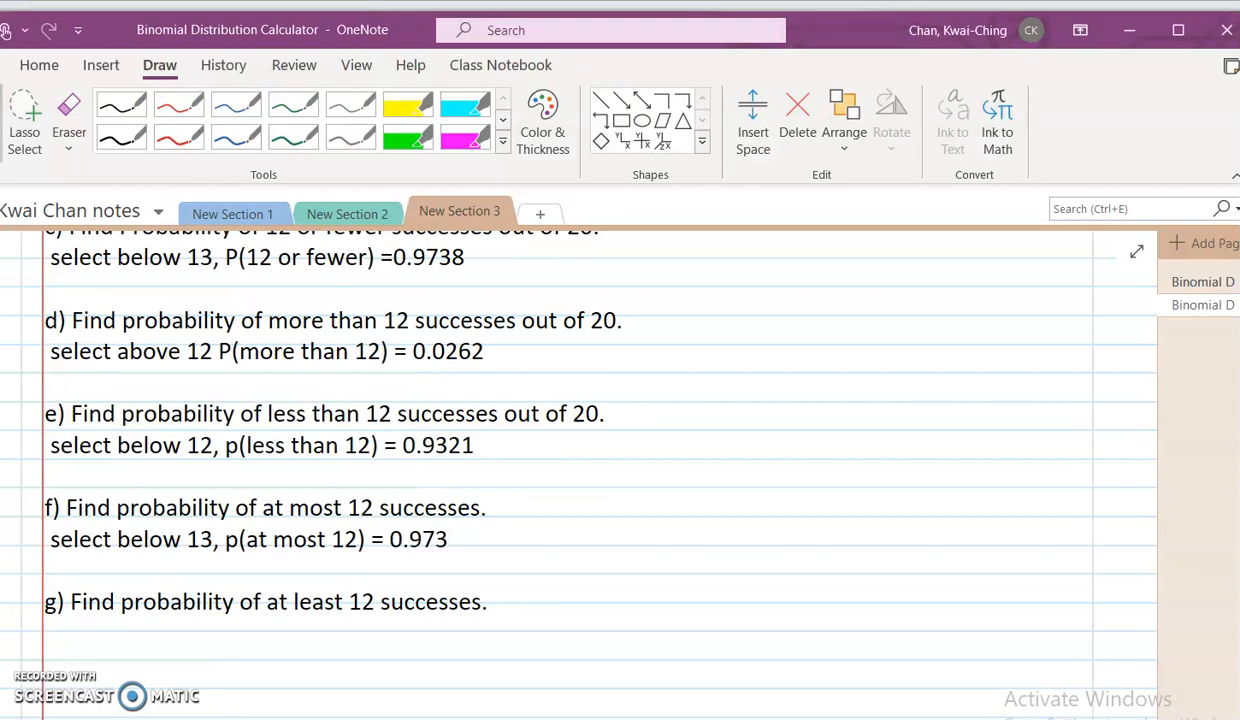
# - Start the answer line under part g in OneNote, and in the Chrome calculator compute the probability above 11
pyautogui.click(268, 624)
pyautogui.write('slke')
pyautogui.hotkey('alt', 'Tab')
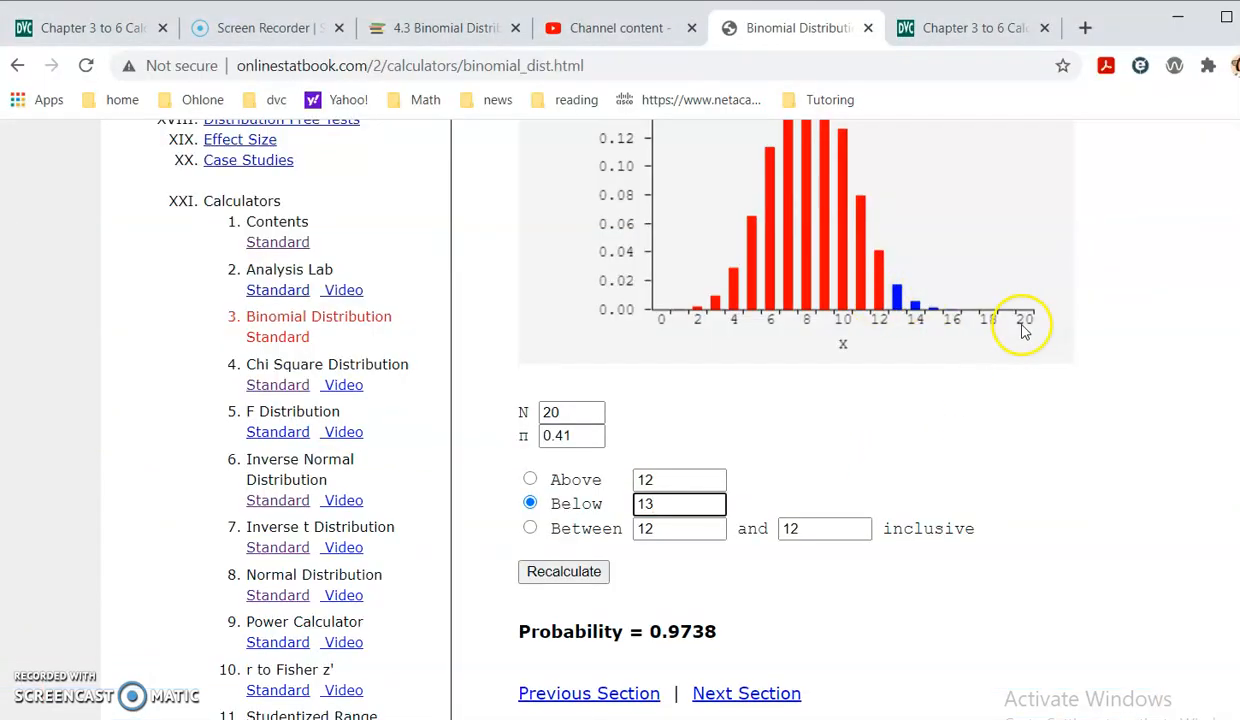
pyautogui.click(530, 479)
pyautogui.moveTo(665, 479); pyautogui.dragTo(620, 474)
pyautogui.write('11')
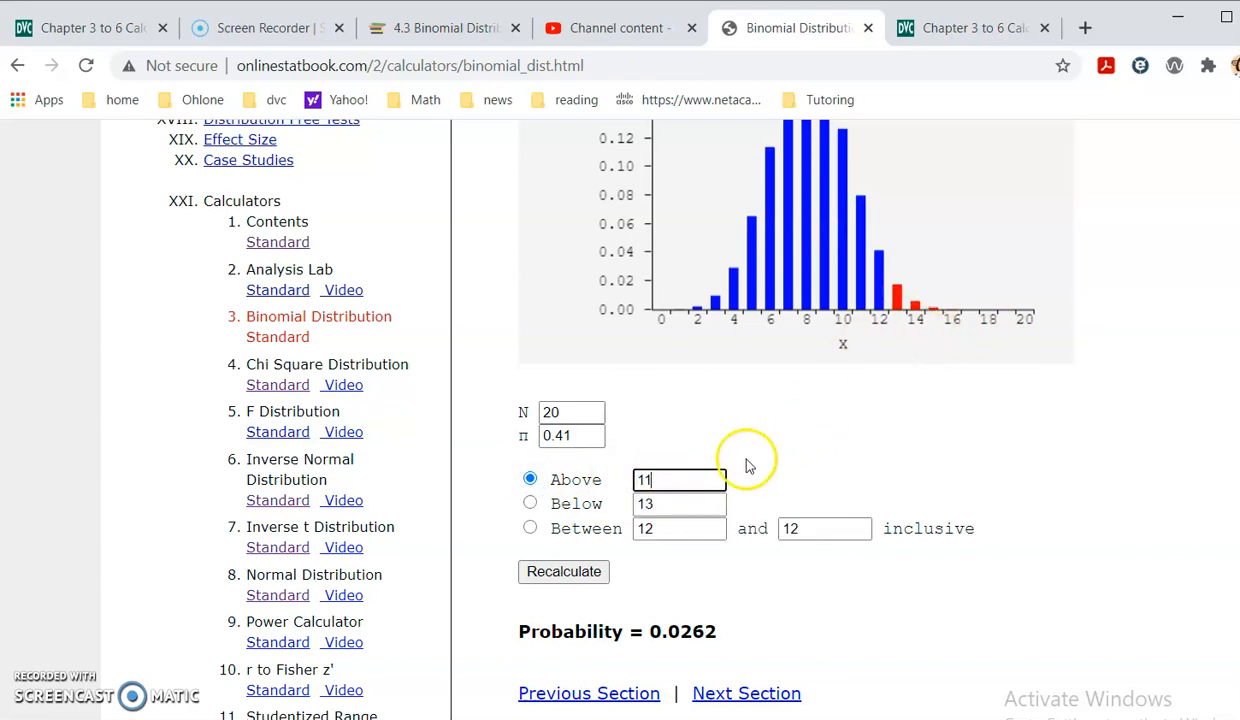
pyautogui.click(562, 571)
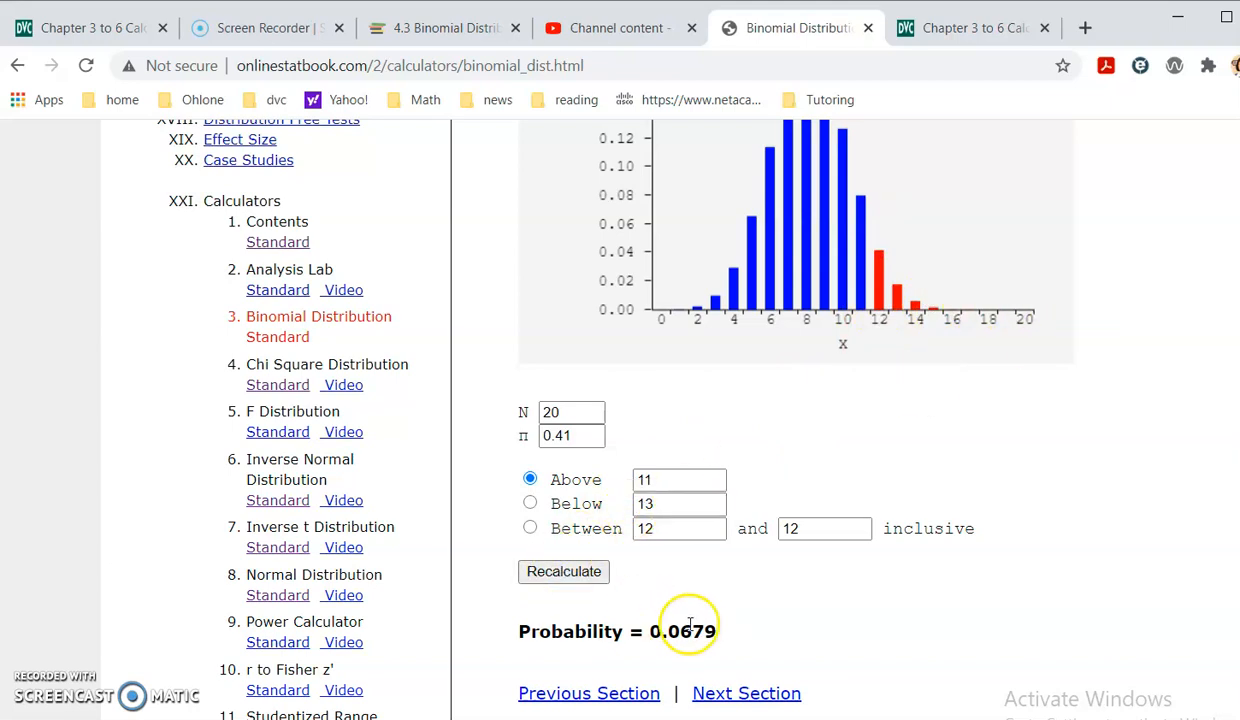
# - Write "select above 11, p(at least 12) = 0.0679" under part g in OneNote, checking the probability in the Chrome calculator
pyautogui.hotkey('alt', 'Tab')
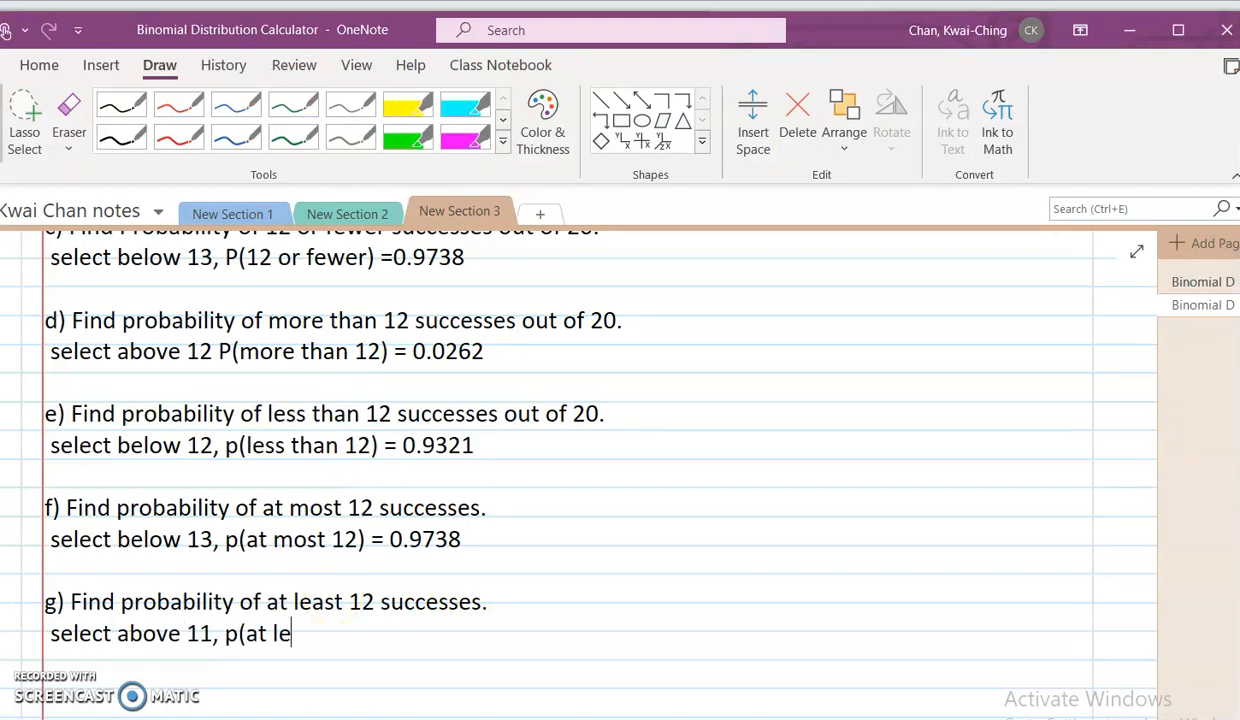
pyautogui.write('=')
pyautogui.hotkey('alt', 'Tab')
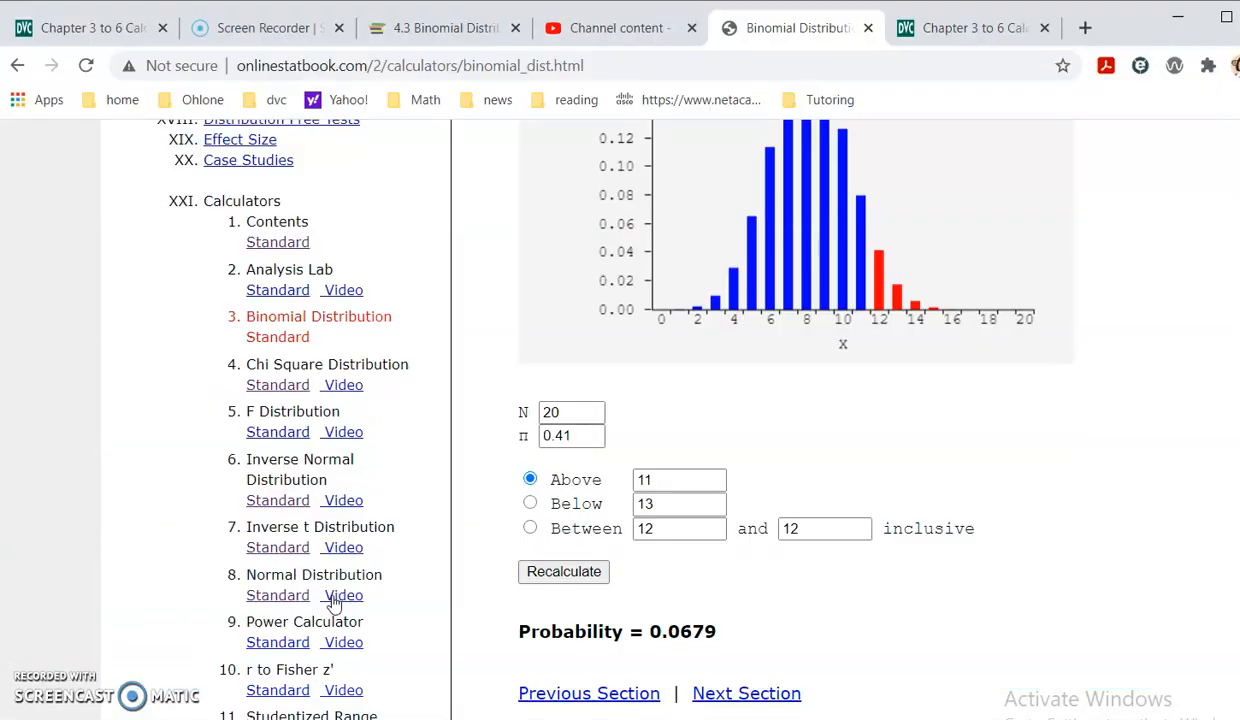
pyautogui.hotkey('alt', 'Tab')
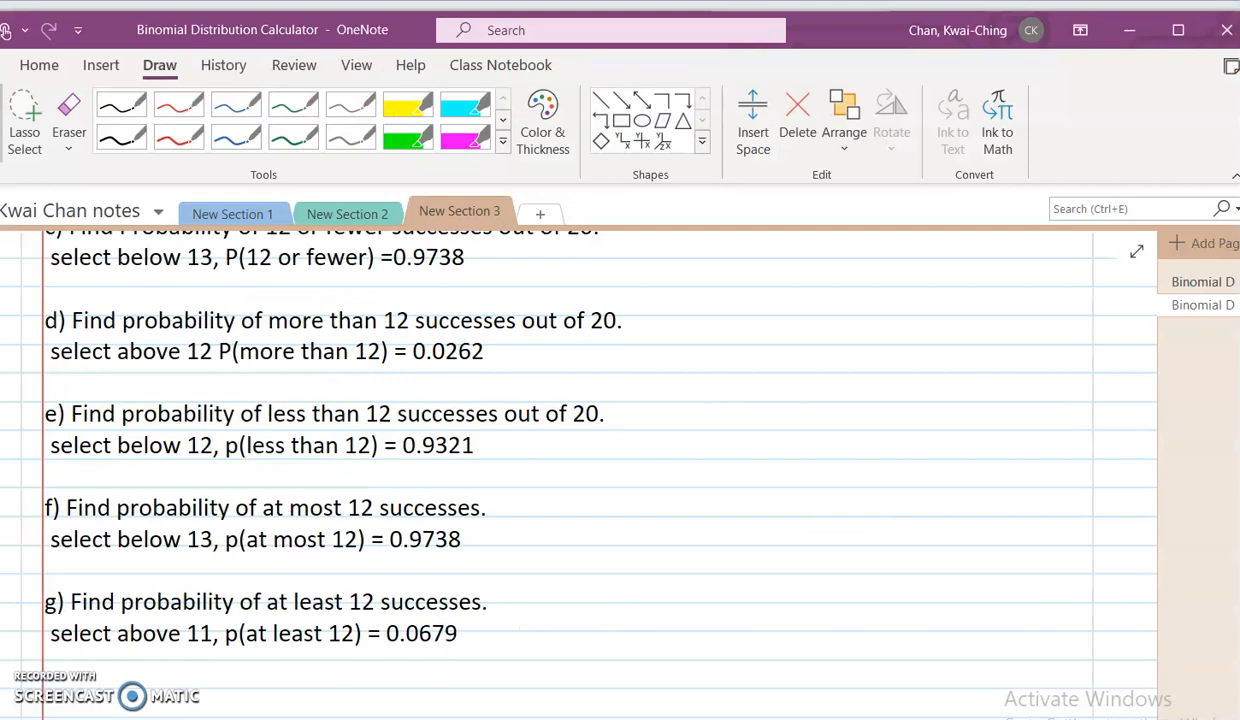
# - Review the recorded answers in OneNote, and in the Chrome calculator examine the distribution chart and select the π value
pyautogui.scroll(5, 587, 410)
pyautogui.scroll(-4, 562, 424)
pyautogui.scroll(-2, 625, 460)
pyautogui.hotkey('alt', 'Tab')
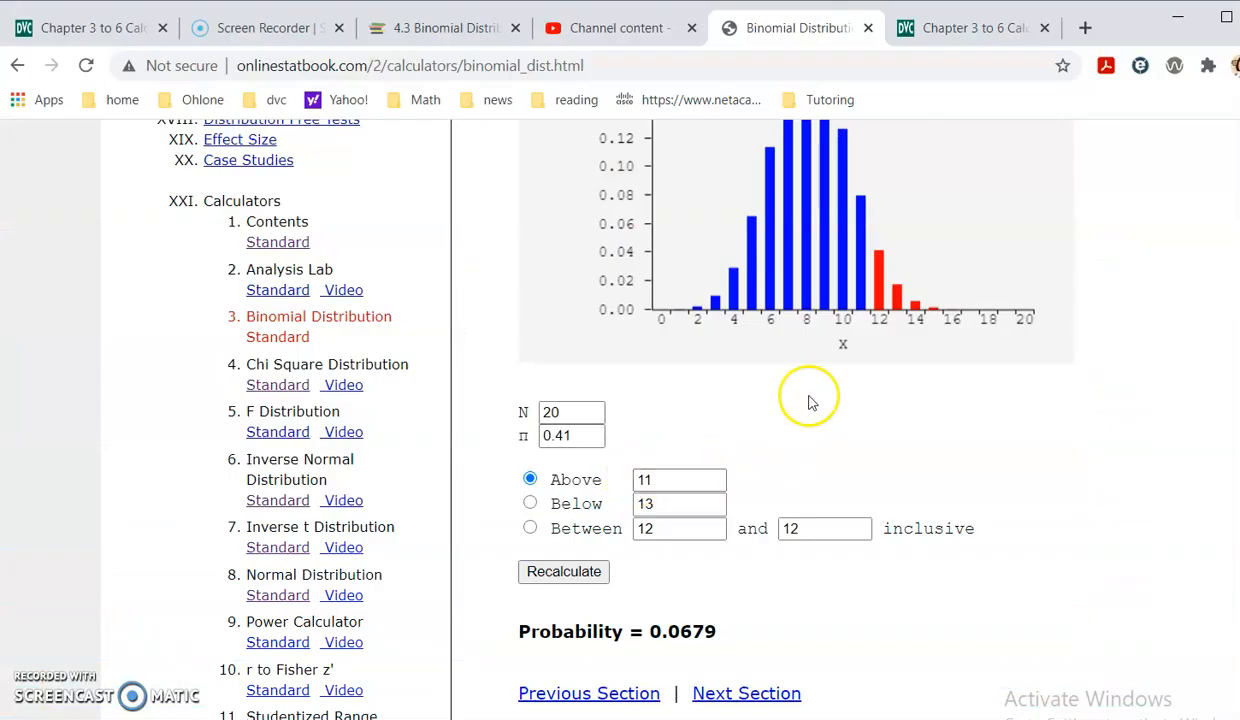
pyautogui.scroll(2, 805, 421)
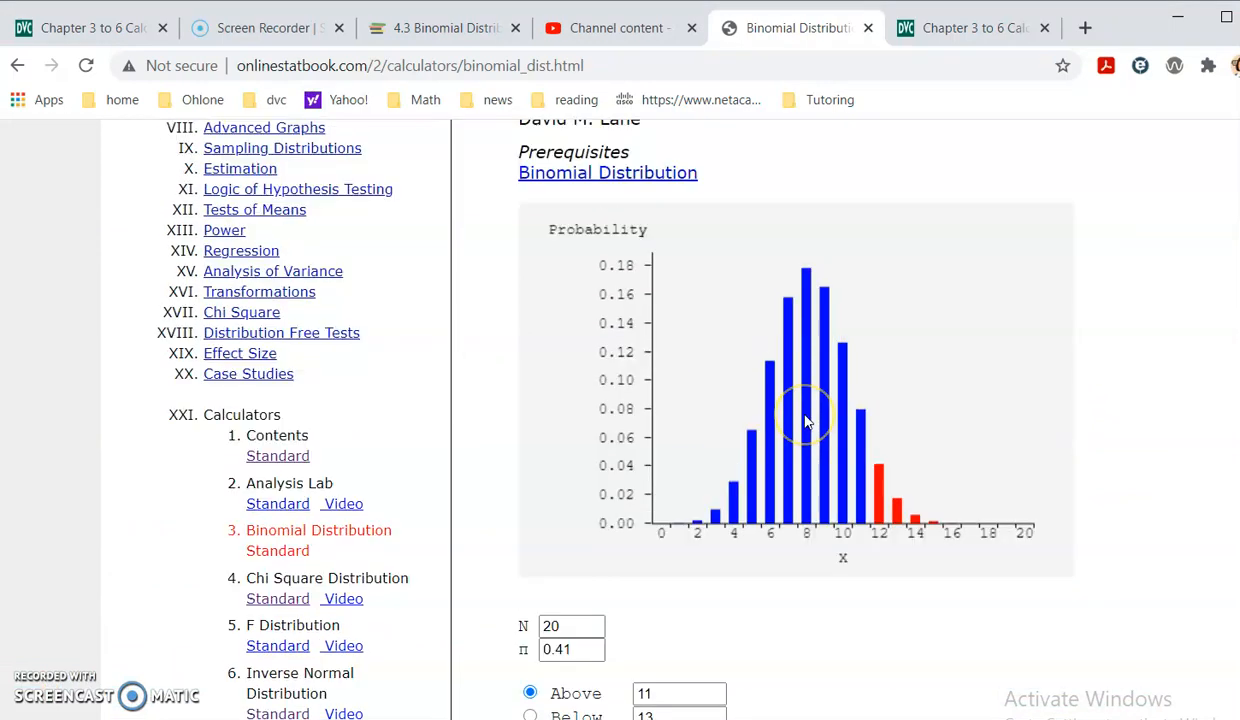
pyautogui.scroll(-2, 810, 428)
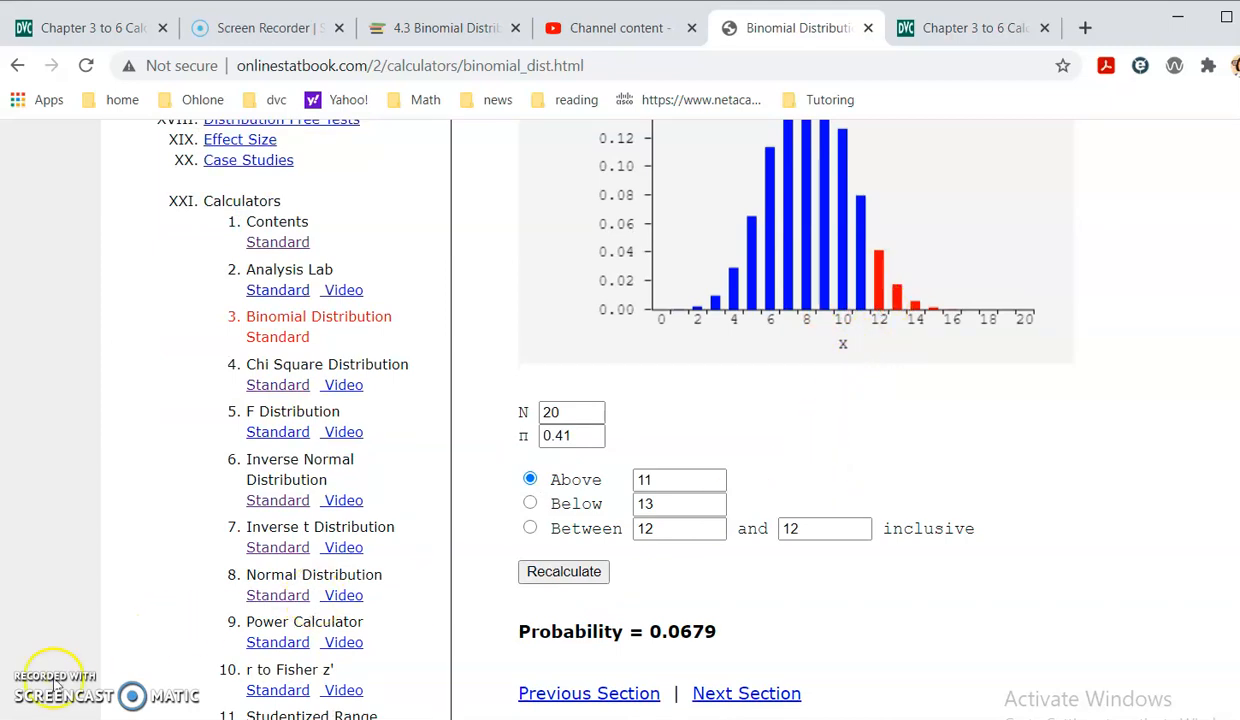
pyautogui.moveTo(572, 436); pyautogui.dragTo(526, 433)
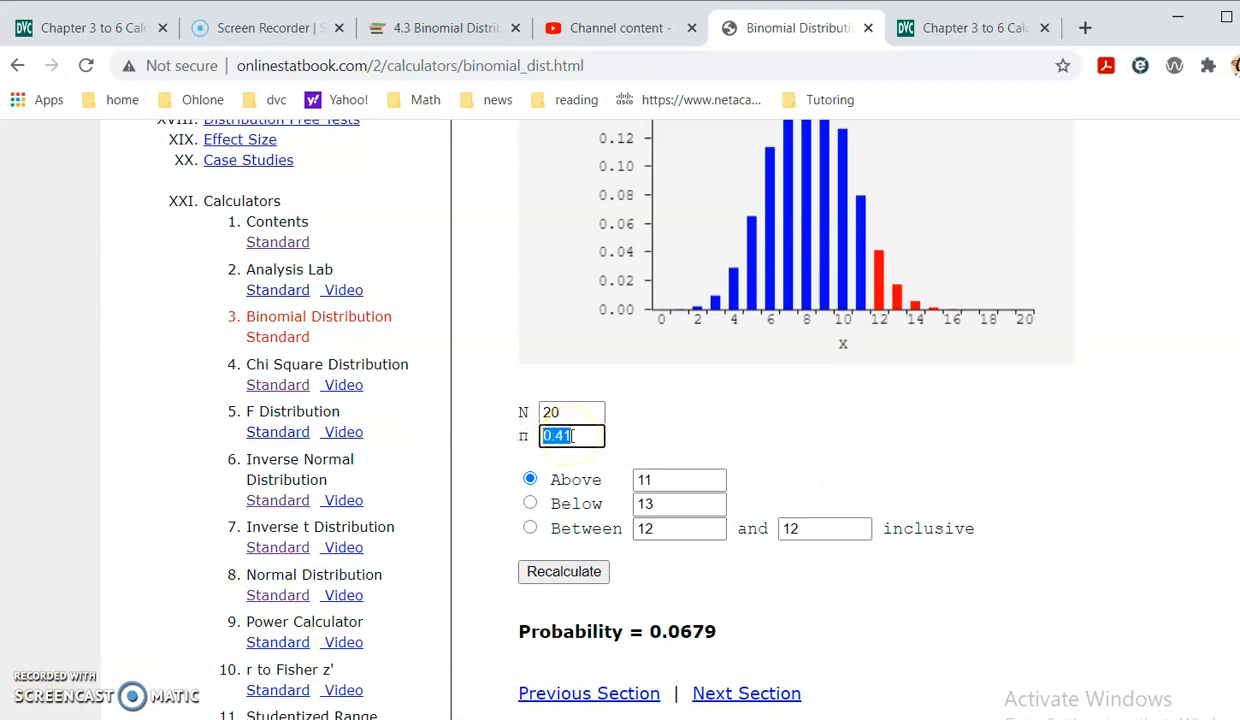